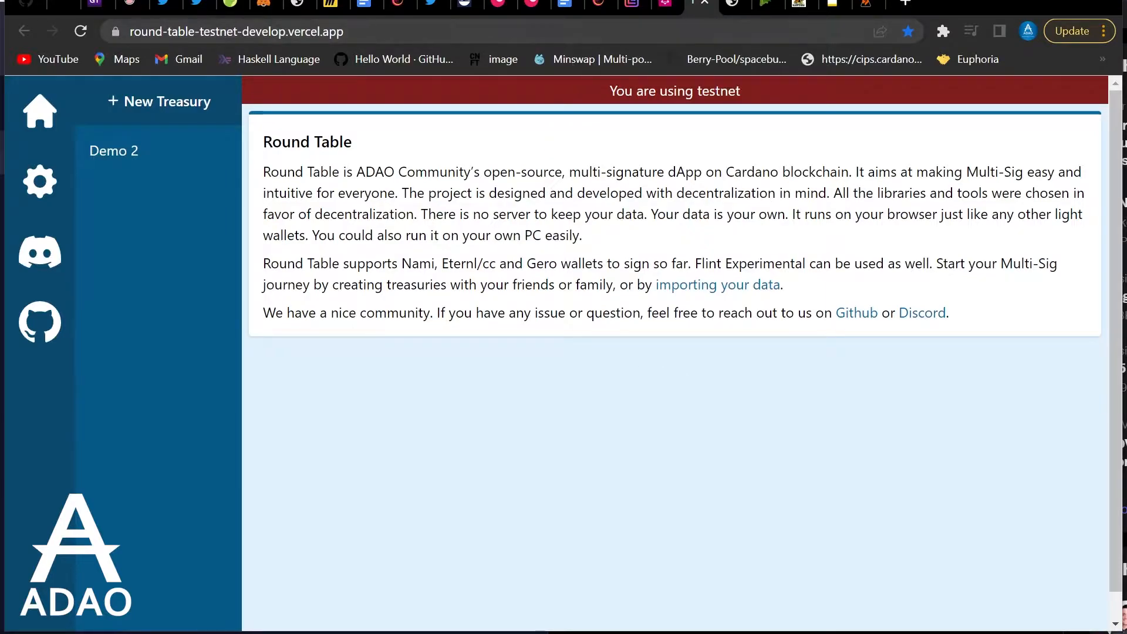
Look through the network settings and Demo 2 treasury pages, then open a blank New Treasury form
scroll(675, 353, "down", 1)
scroll(675, 353, "up", 1)
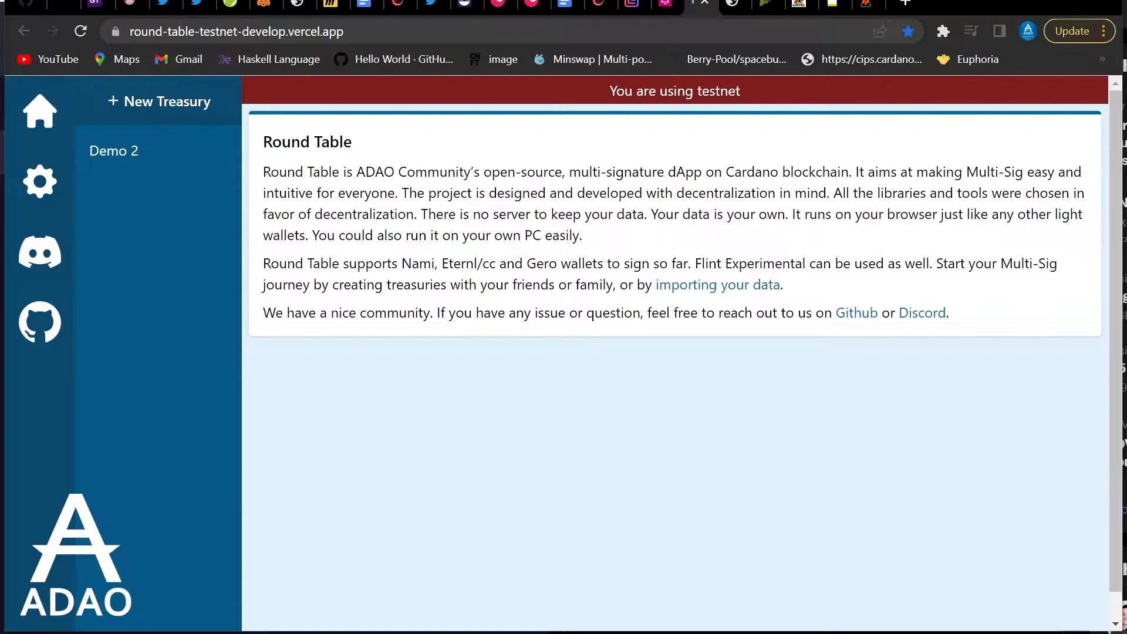
left_click(71, 193)
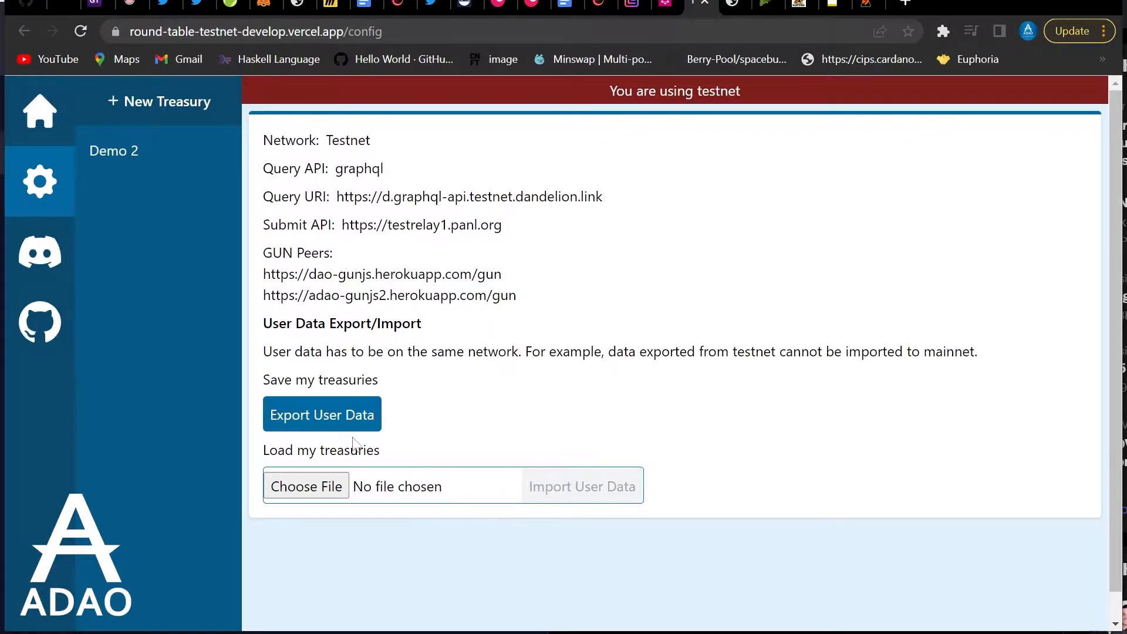
left_click(147, 165)
left_click(26, 110)
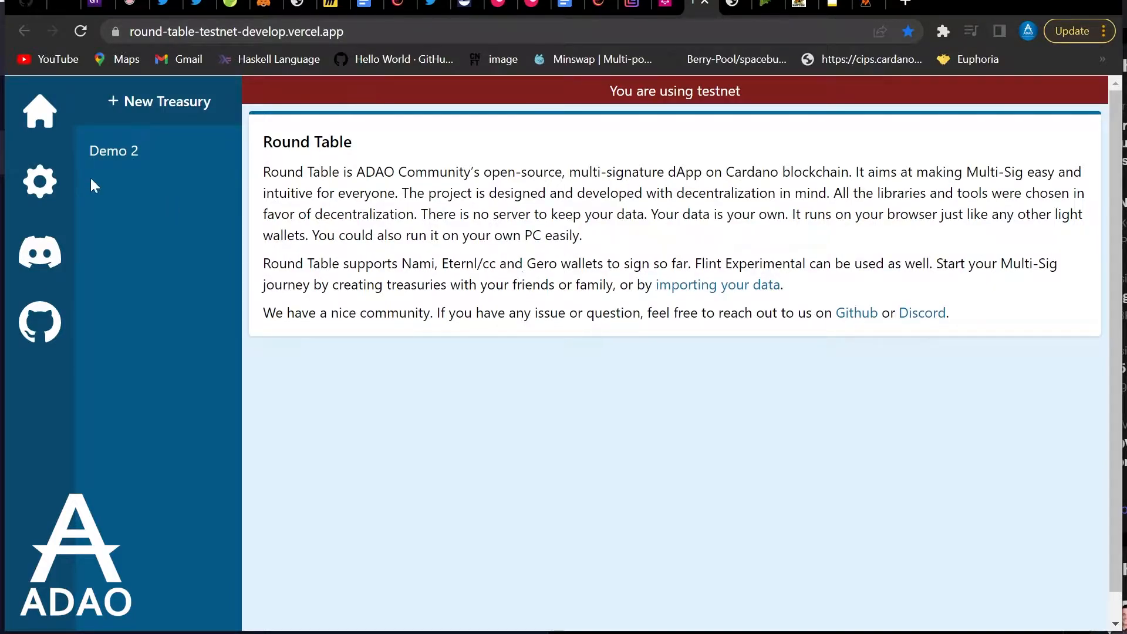
left_click(39, 181)
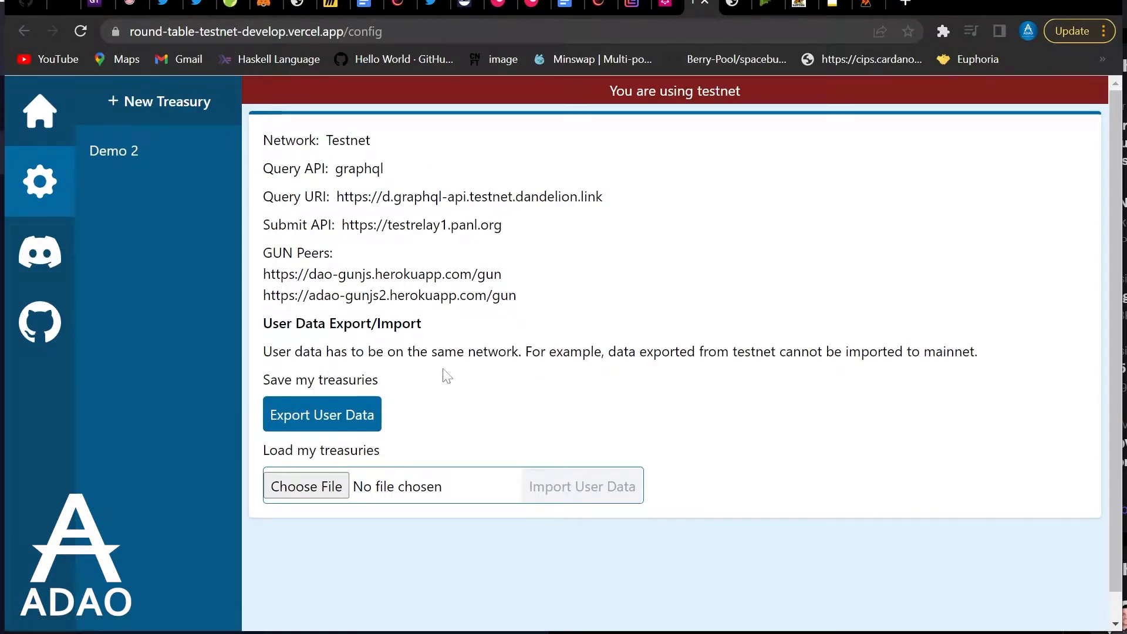
left_click(49, 136)
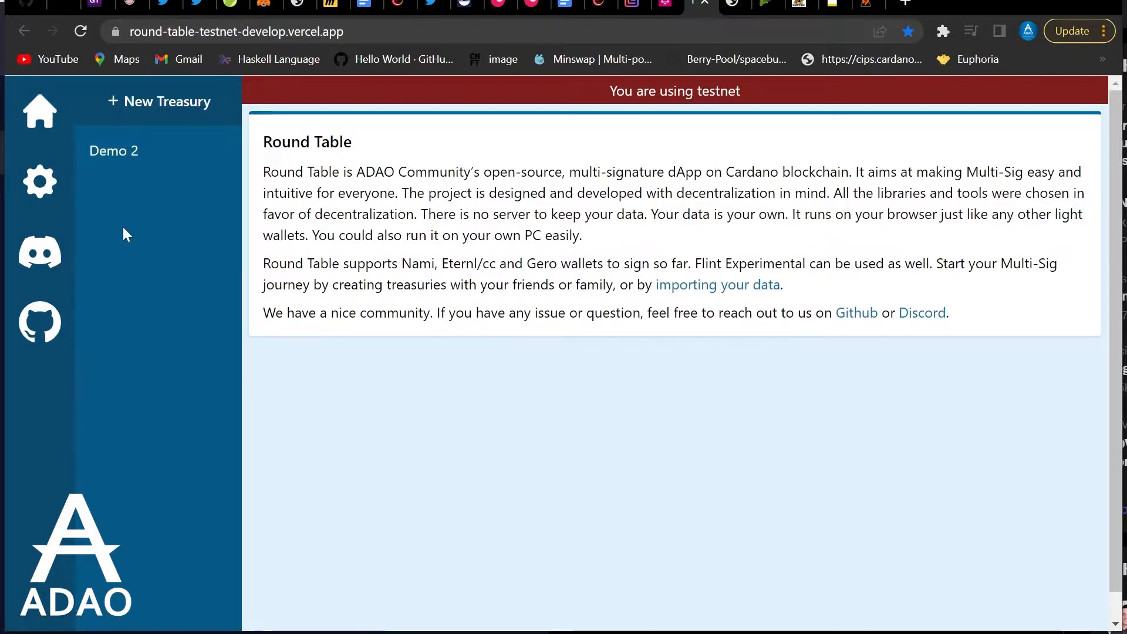
left_click(67, 210)
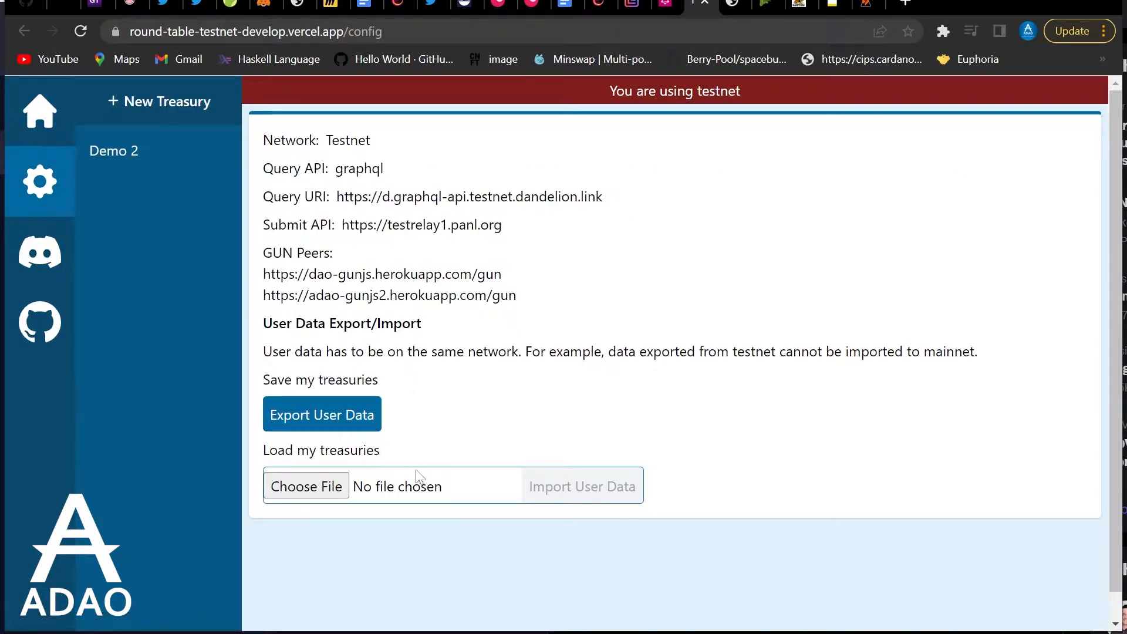
left_click(136, 123)
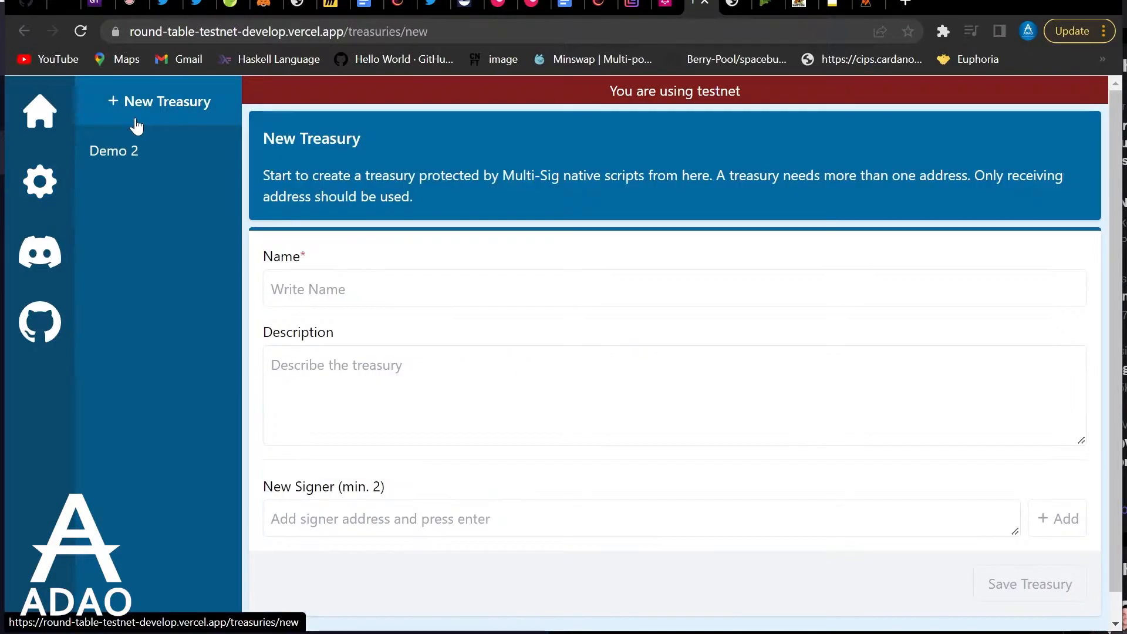
left_click(153, 150)
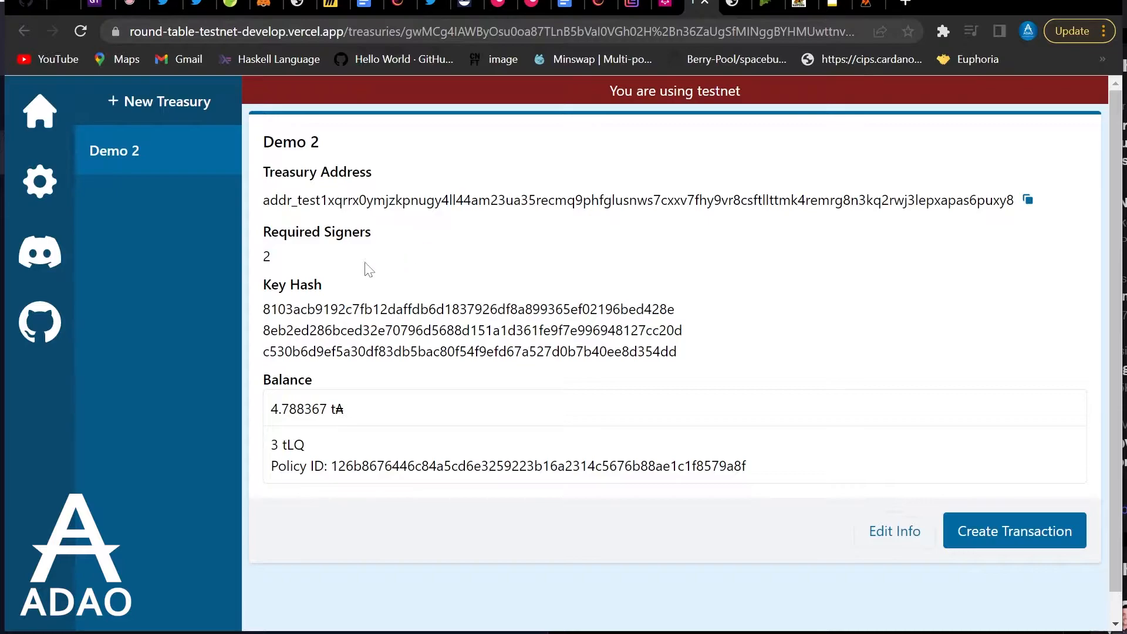
left_click(154, 110)
left_click(411, 289)
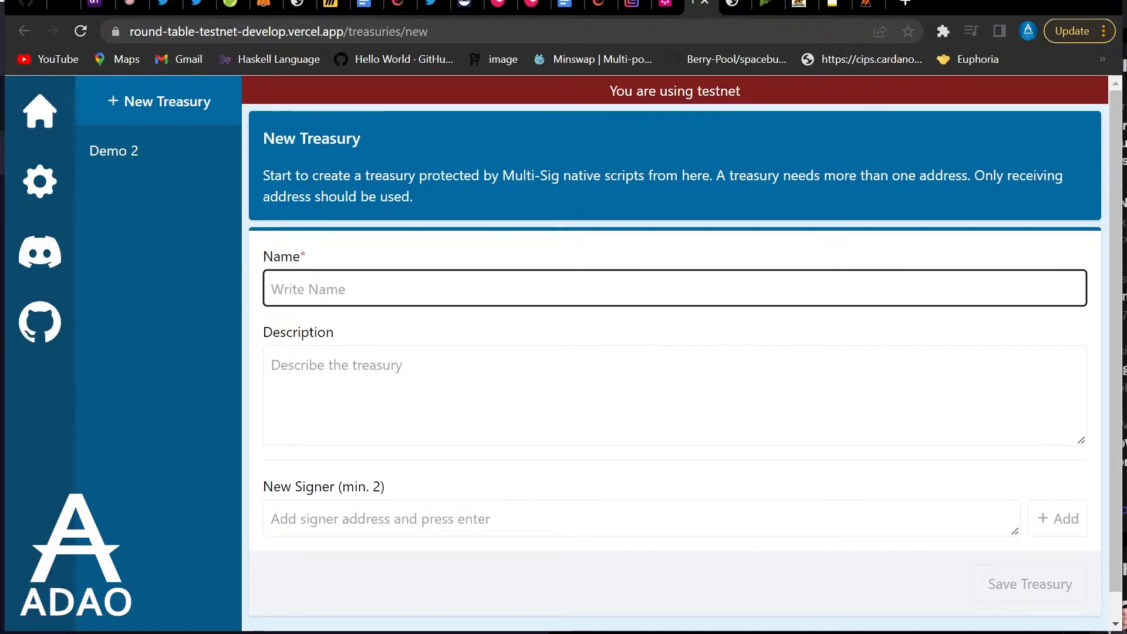
Name the treasury 'Demo' and add the Flint wallet's receiving address as the first signer
type("Demo")
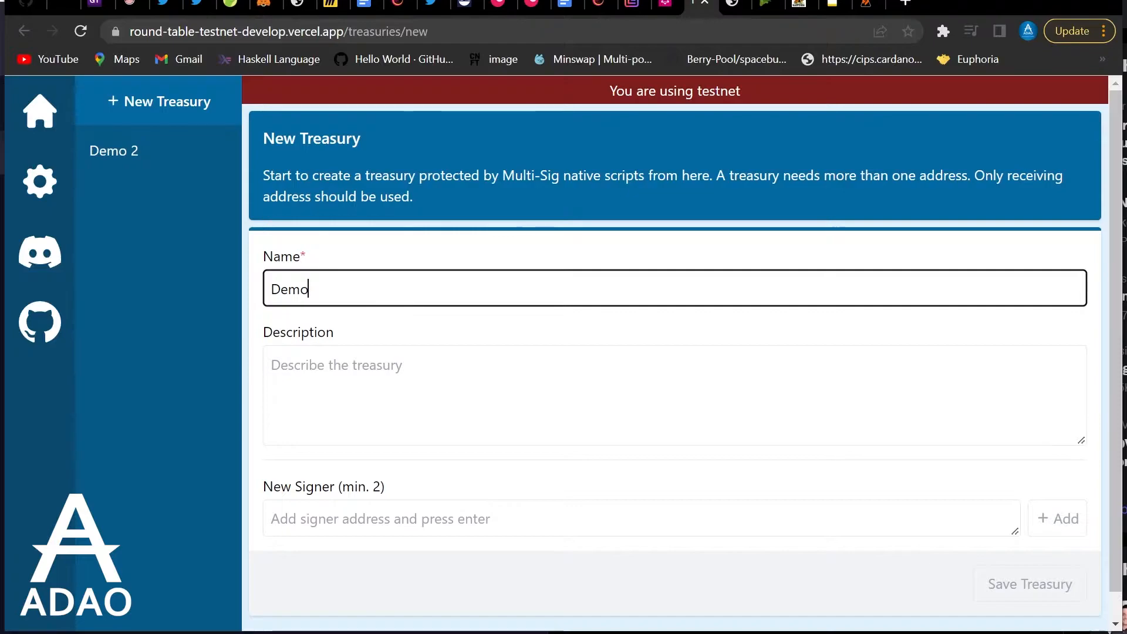
left_click(302, 349)
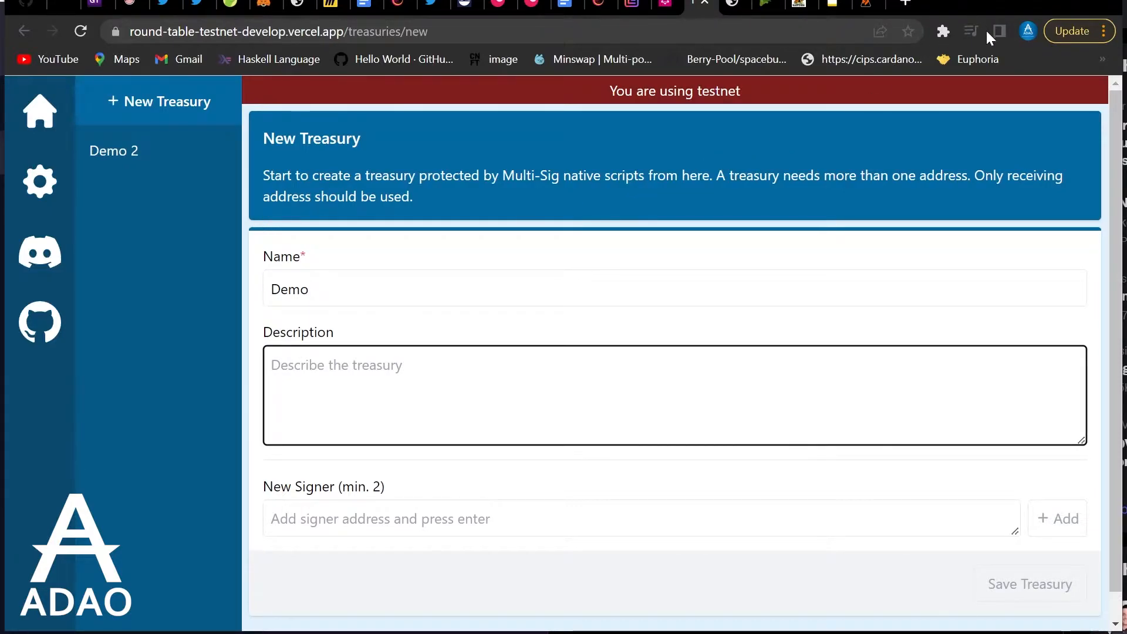
scroll(554, 431, "down", 1)
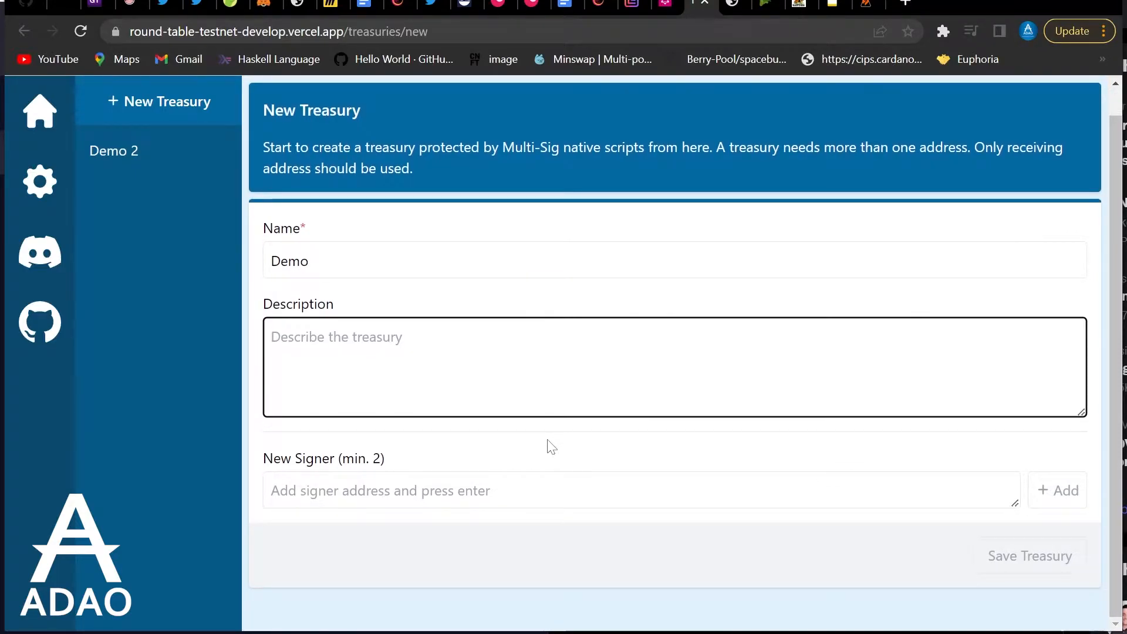
key("Tab")
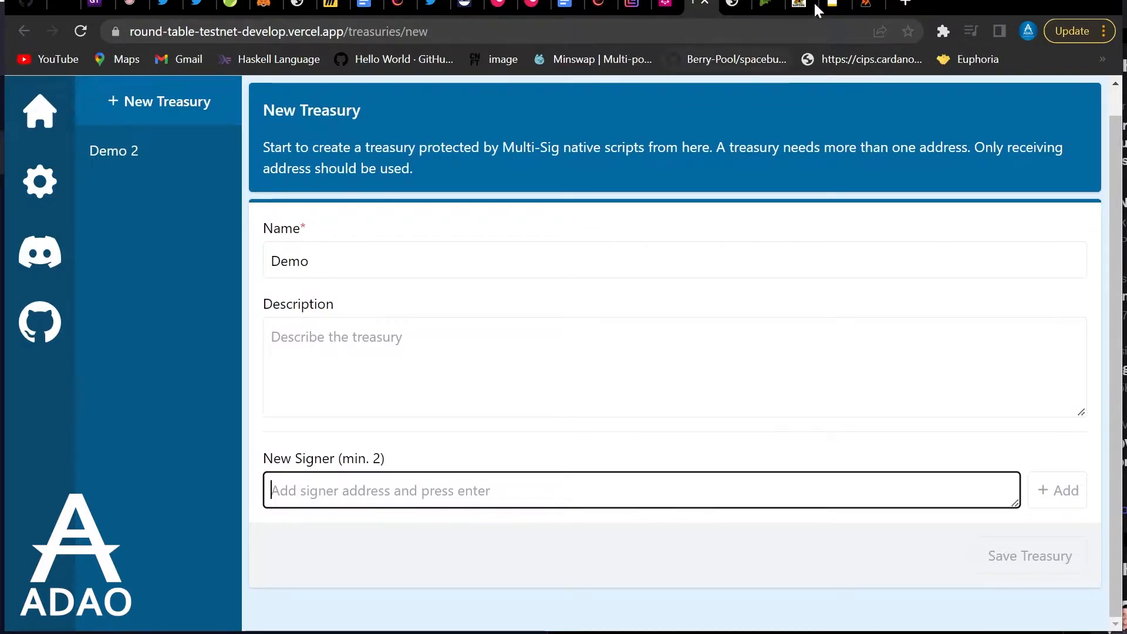
left_click(863, 7)
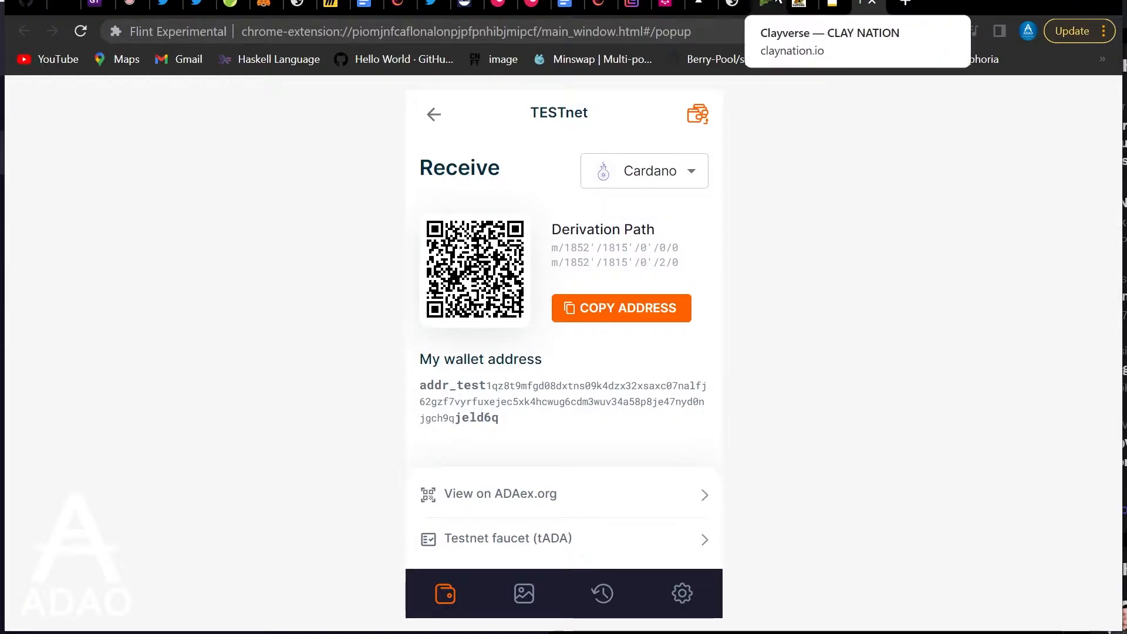
left_click(696, 6)
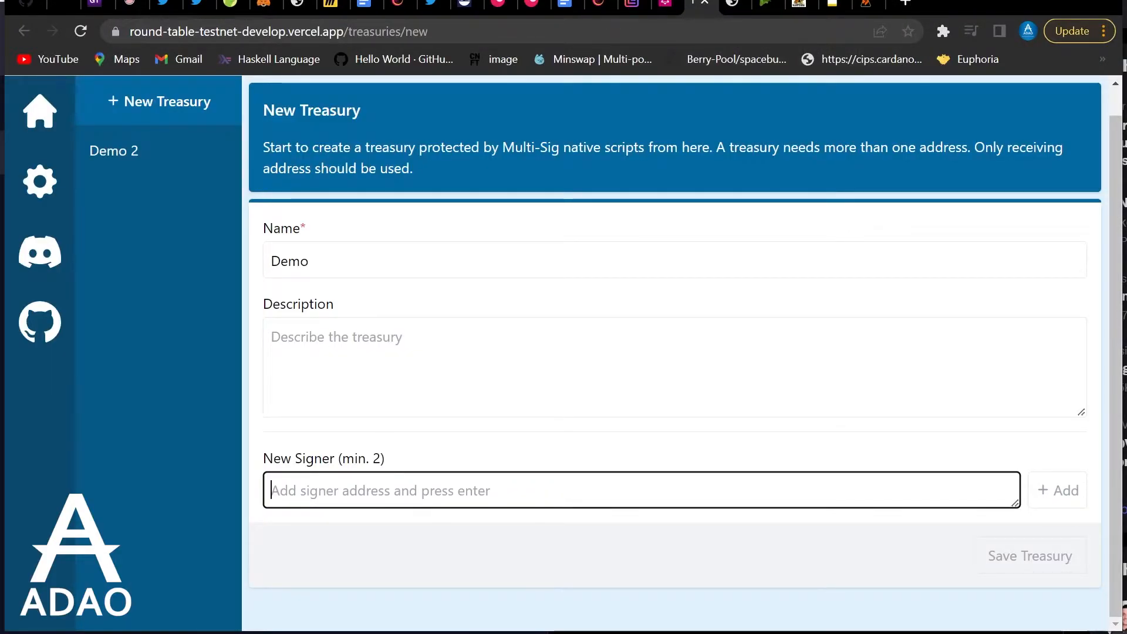
type("addr_test1qz8t9mfgd08dxtns09k4dzx32xsaxc07nalfj62gzf7vyrfuxejec5xk4hcwug6cdm3wuv34a58p8je47nyd0njgch9qjeld6q")
key("Return")
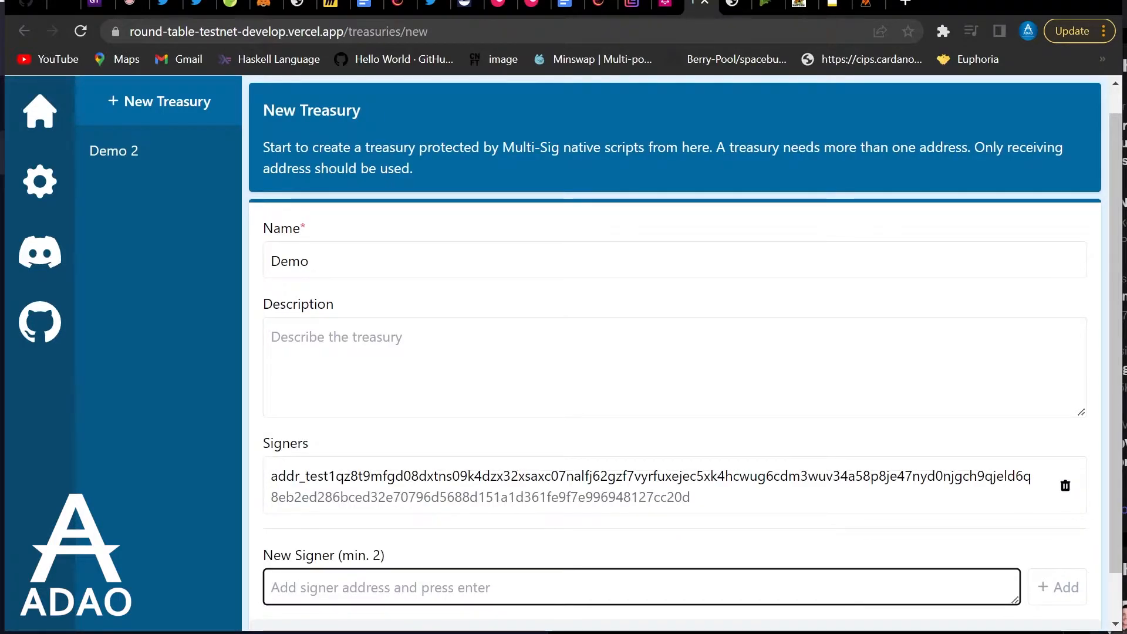
scroll(445, 485, "down", 1)
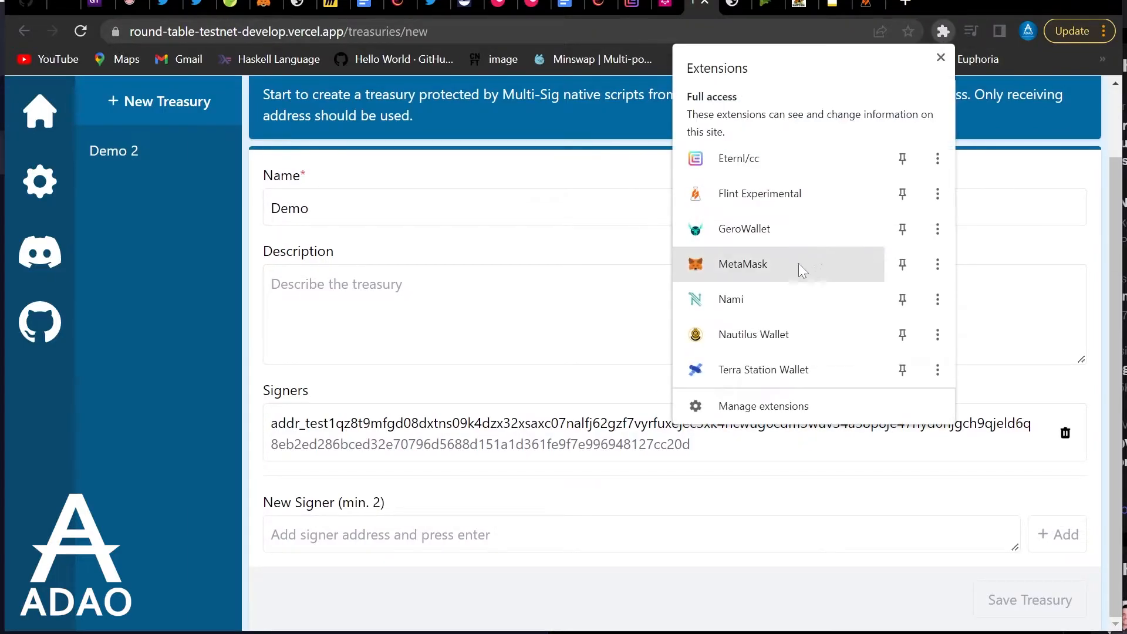
Add the CNFT Nami account's receiving address as the second signer, giving All of 2
left_click(769, 296)
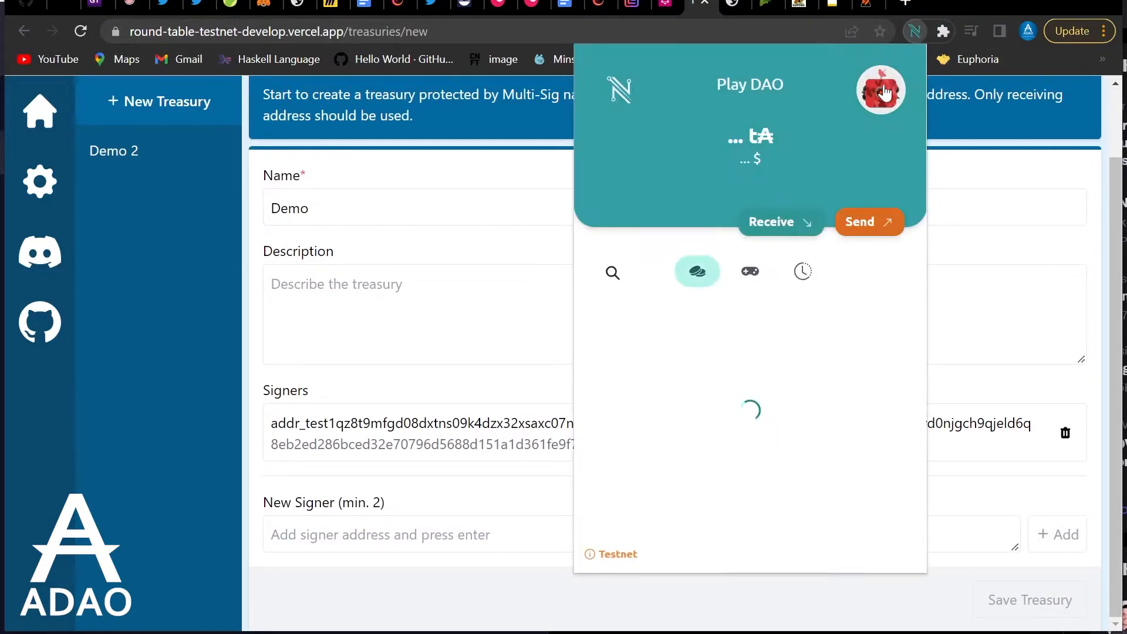
left_click(881, 90)
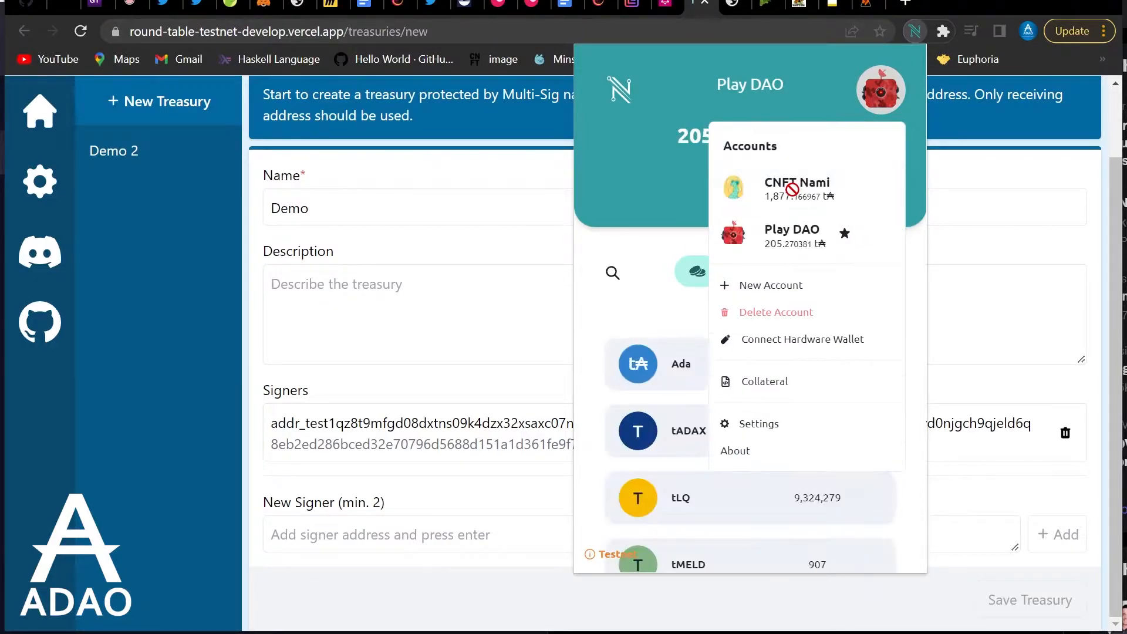
left_click(794, 183)
left_click(777, 234)
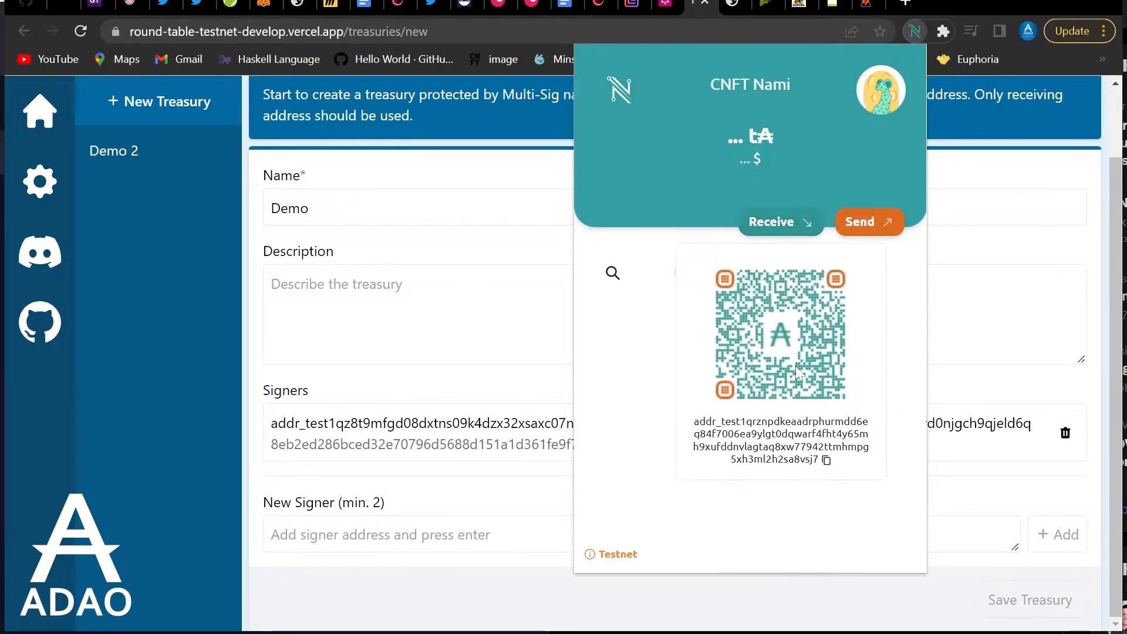
left_click(825, 460)
left_click(332, 528)
right_click(496, 539)
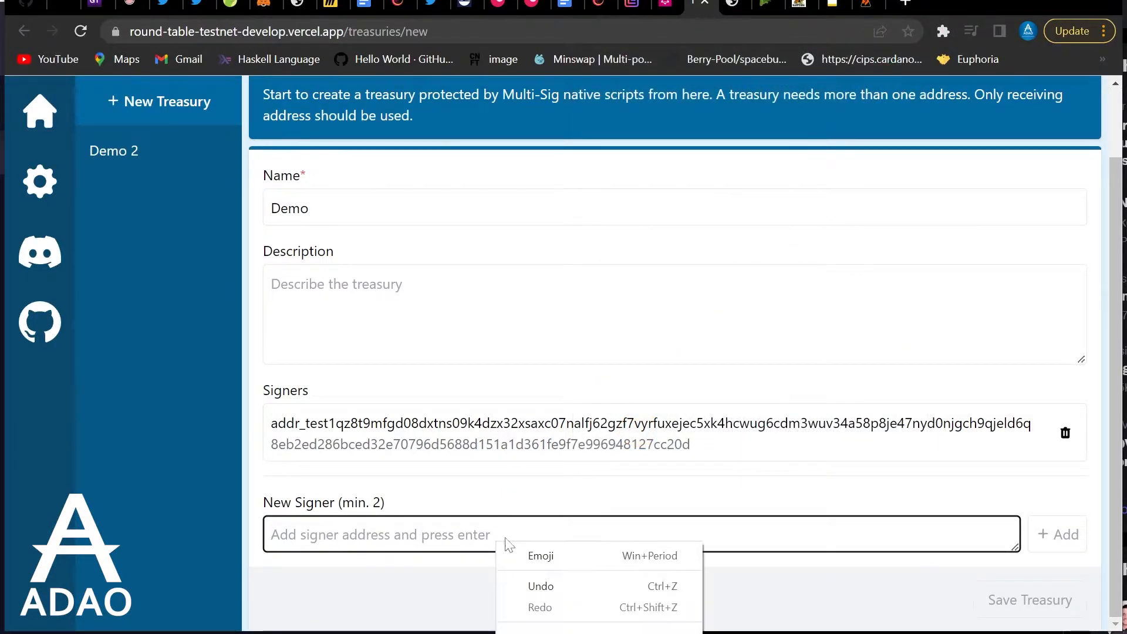
left_click(540, 633)
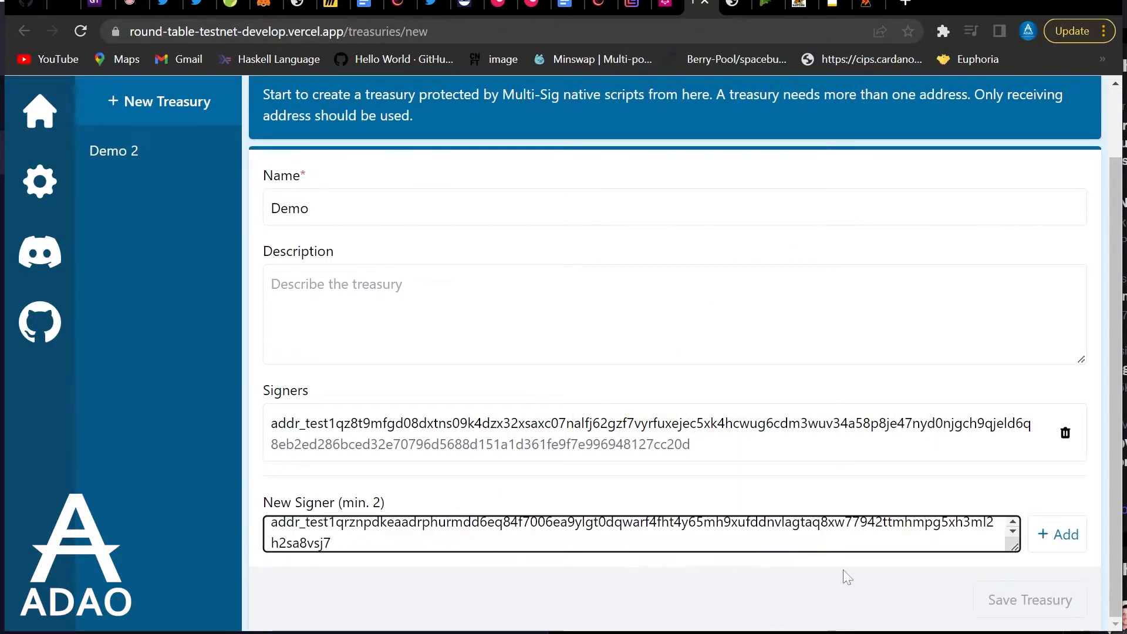
left_click(1059, 535)
scroll(503, 440, "down", 2)
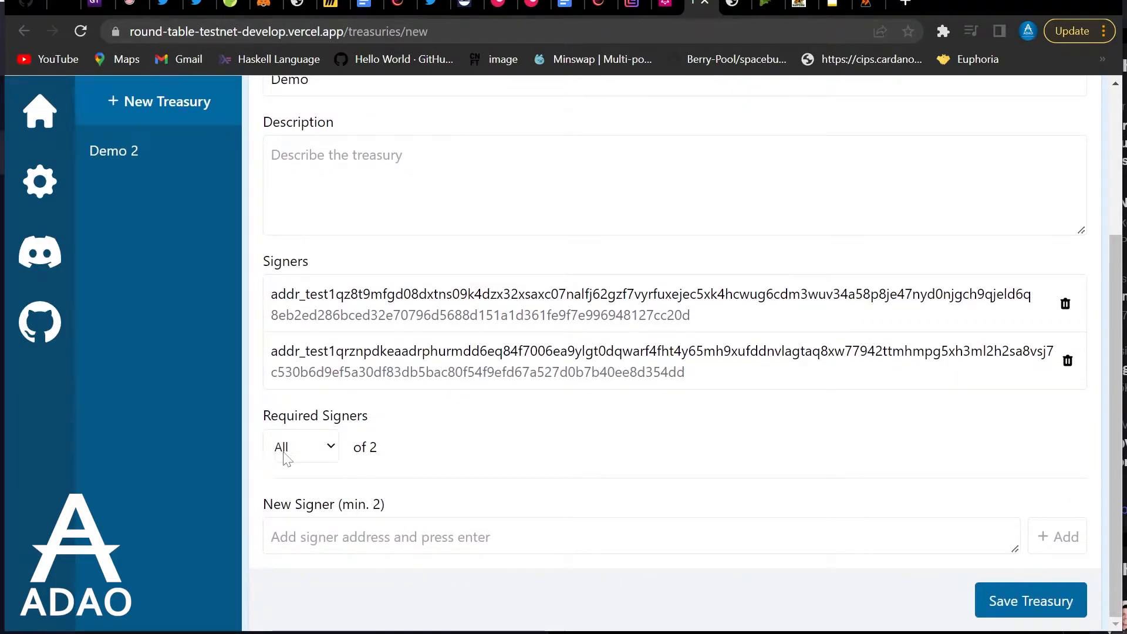
Add the Nami Play DAO account's receiving address as the third signer
left_click(942, 32)
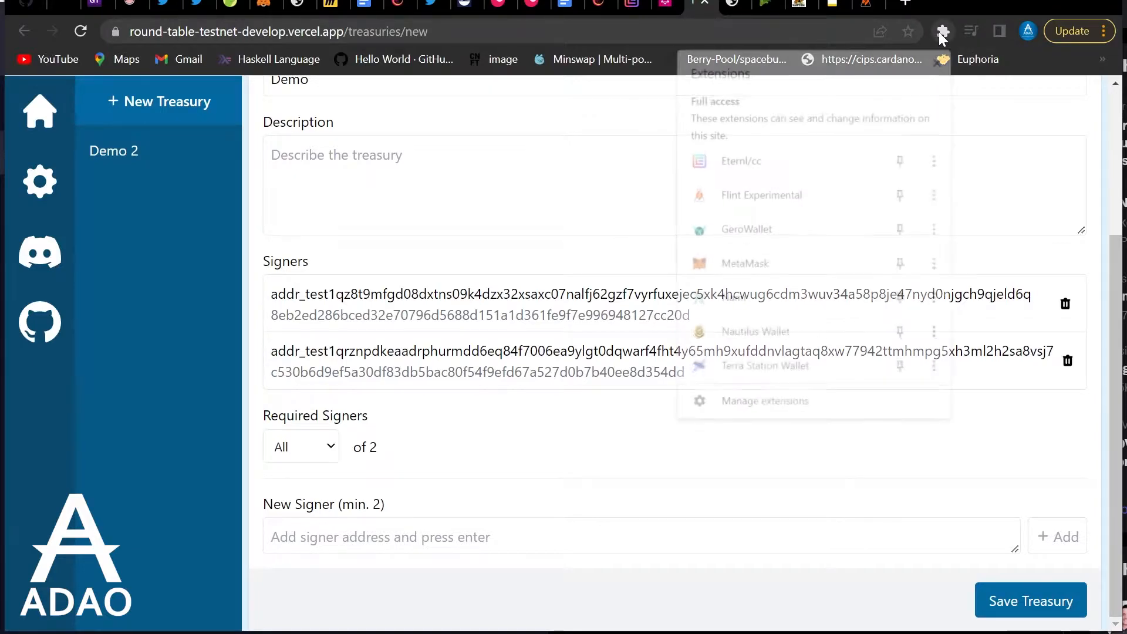
left_click(733, 298)
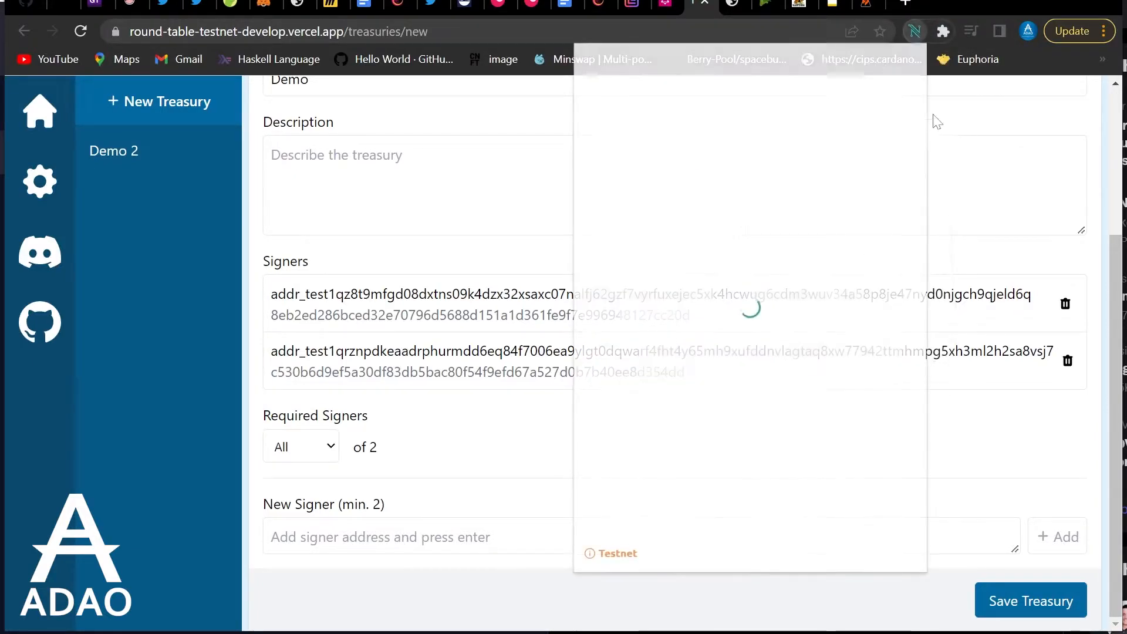
left_click(879, 93)
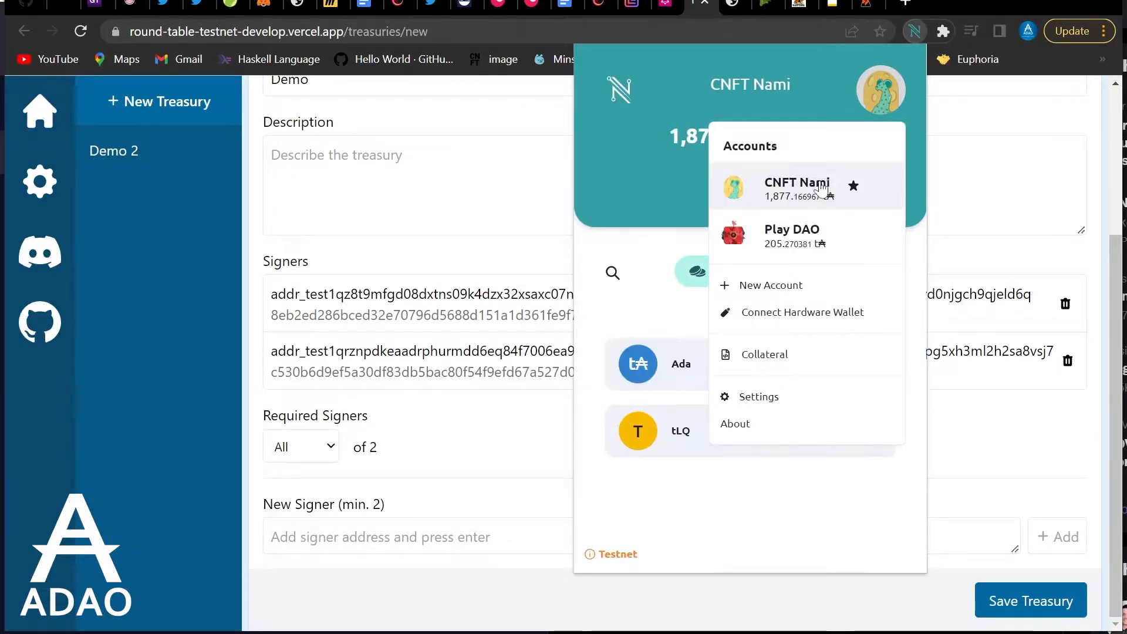
left_click(786, 235)
left_click(789, 234)
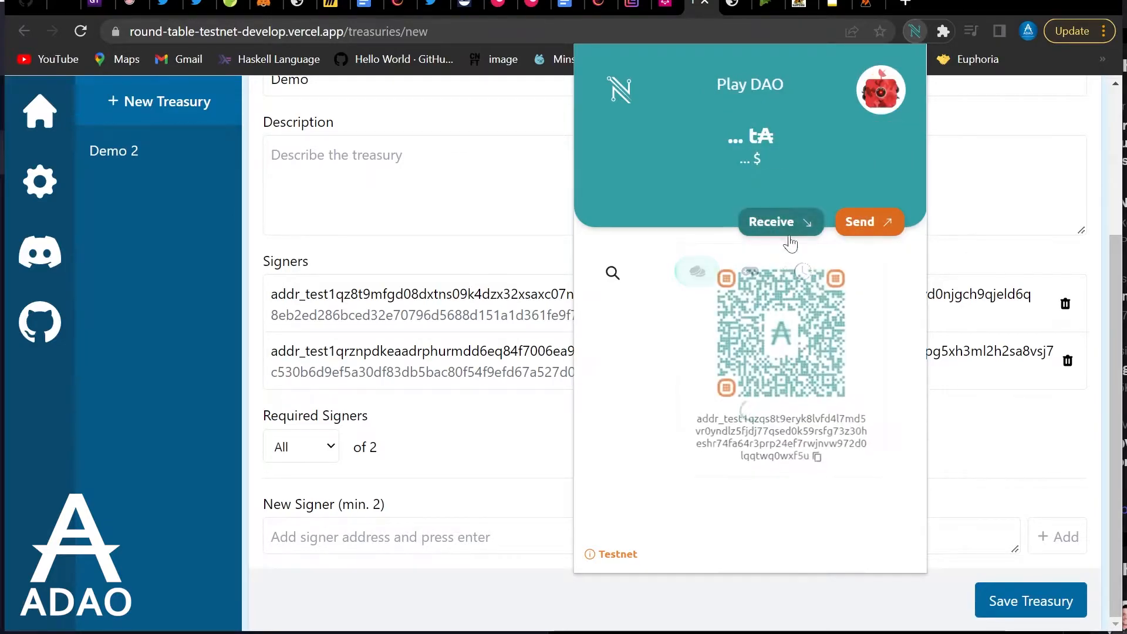
left_click(816, 461)
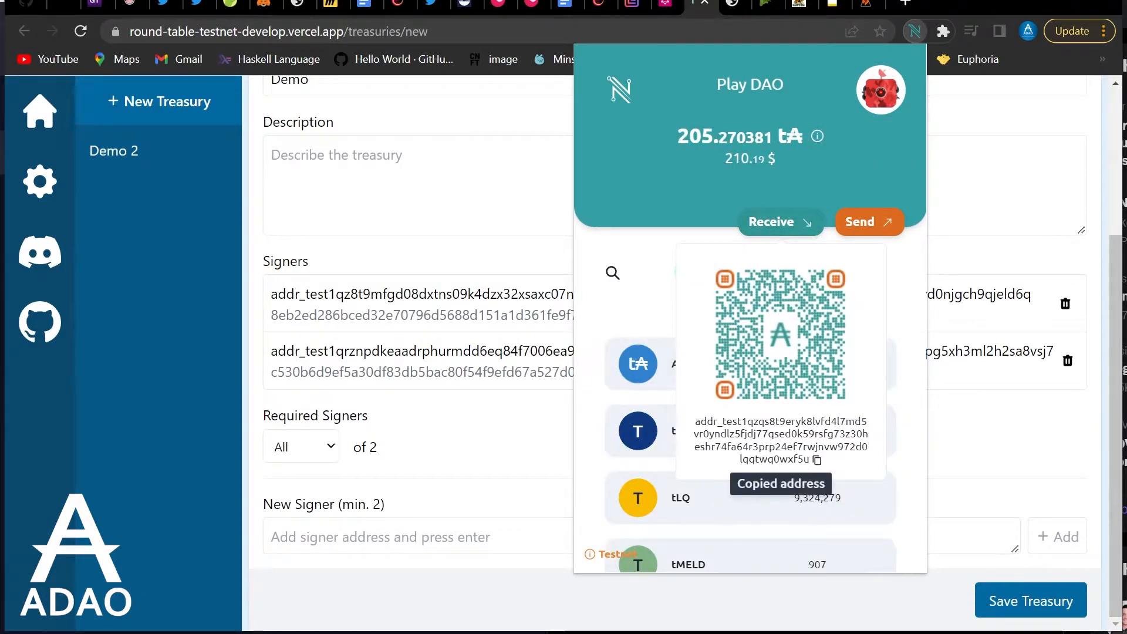
left_click(449, 537)
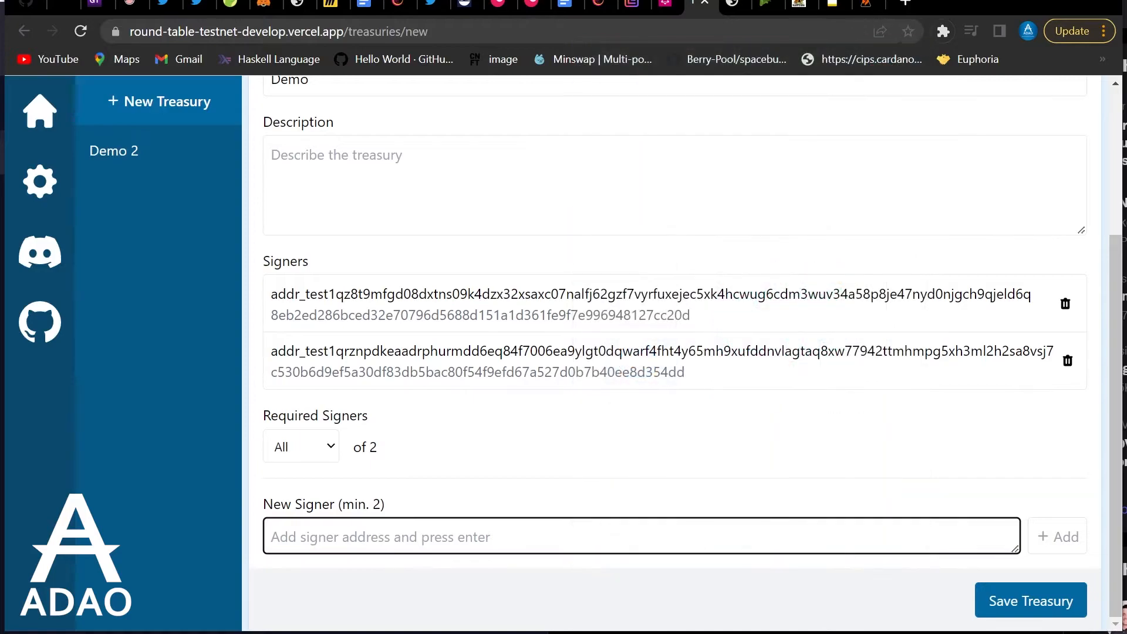
key("ctrl+v")
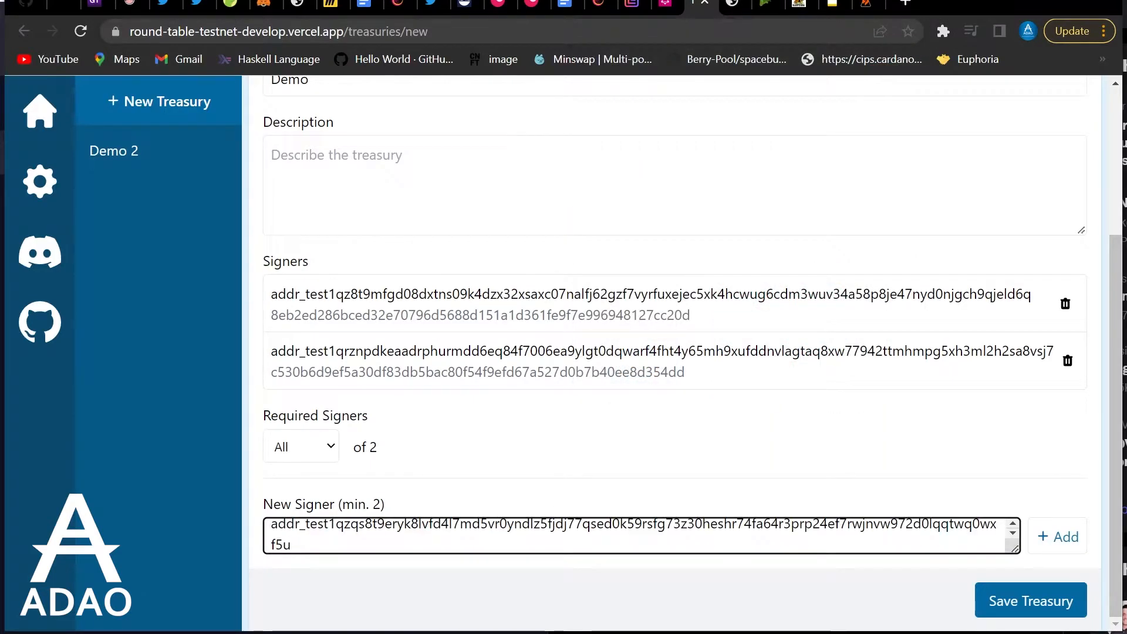
left_click(1056, 537)
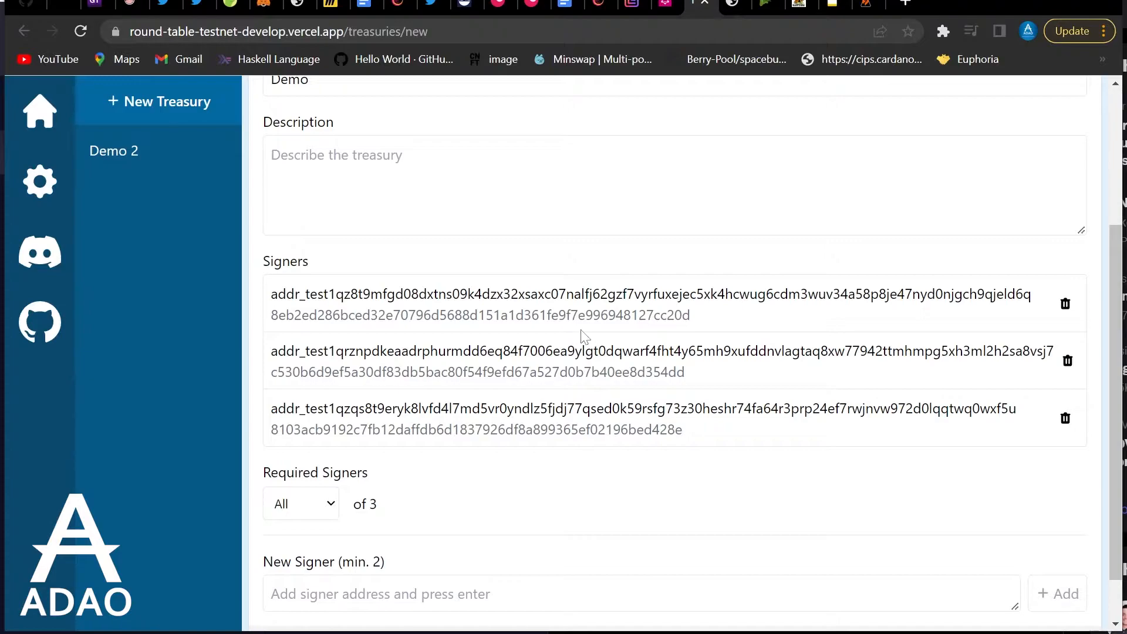
Set Required Signers to 'At least' 2 of 3
left_click(327, 505)
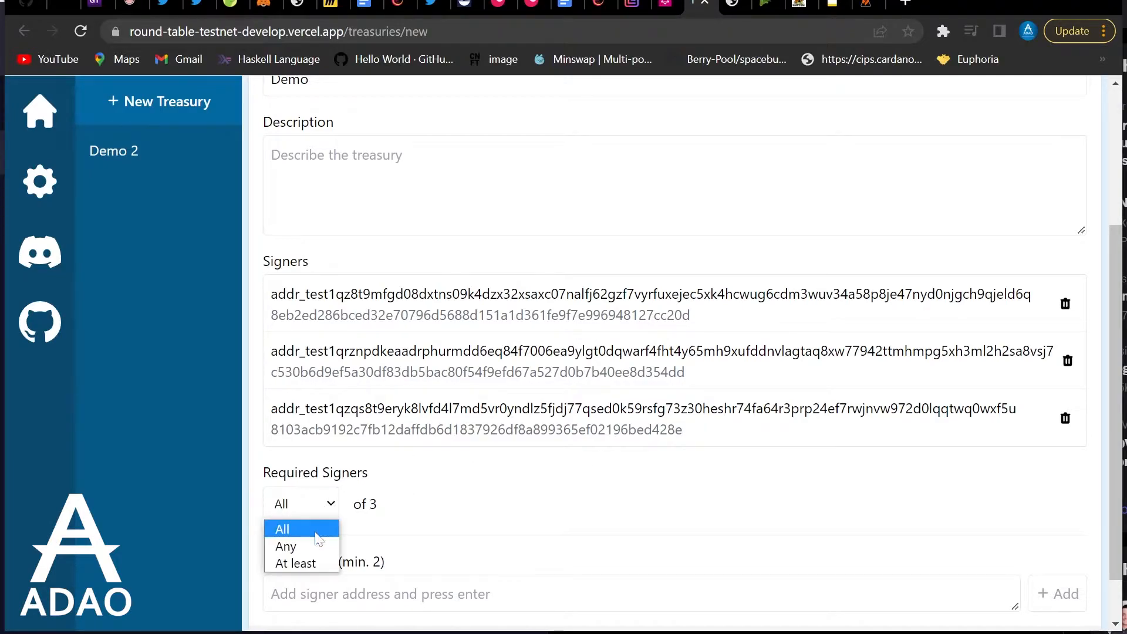
left_click(296, 544)
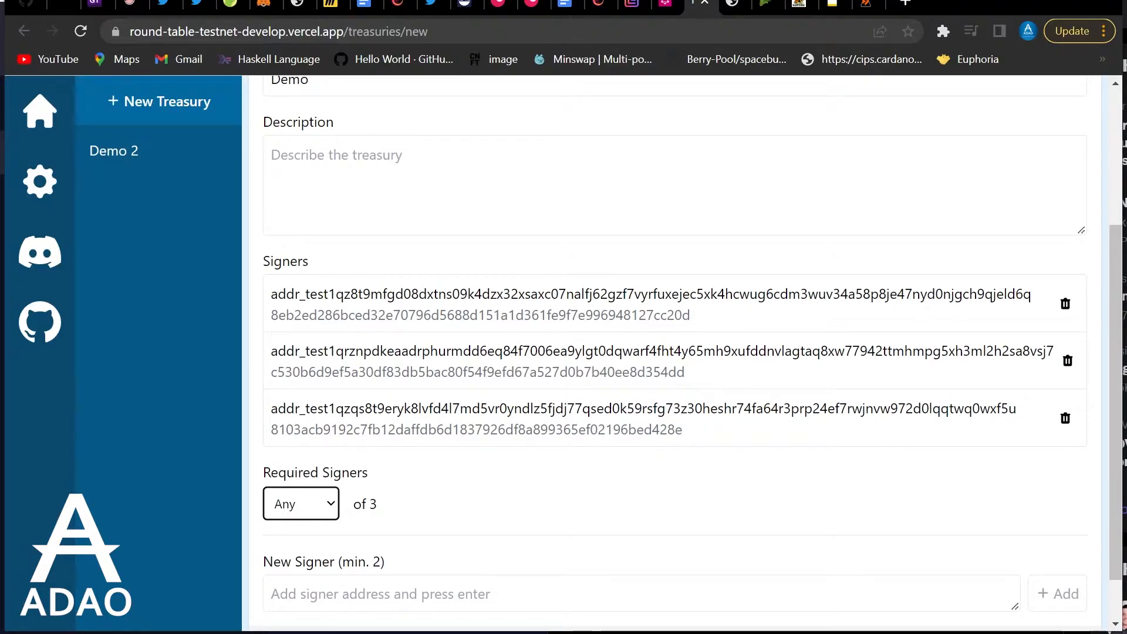
scroll(674, 353, "up", 4)
scroll(675, 353, "down", 5)
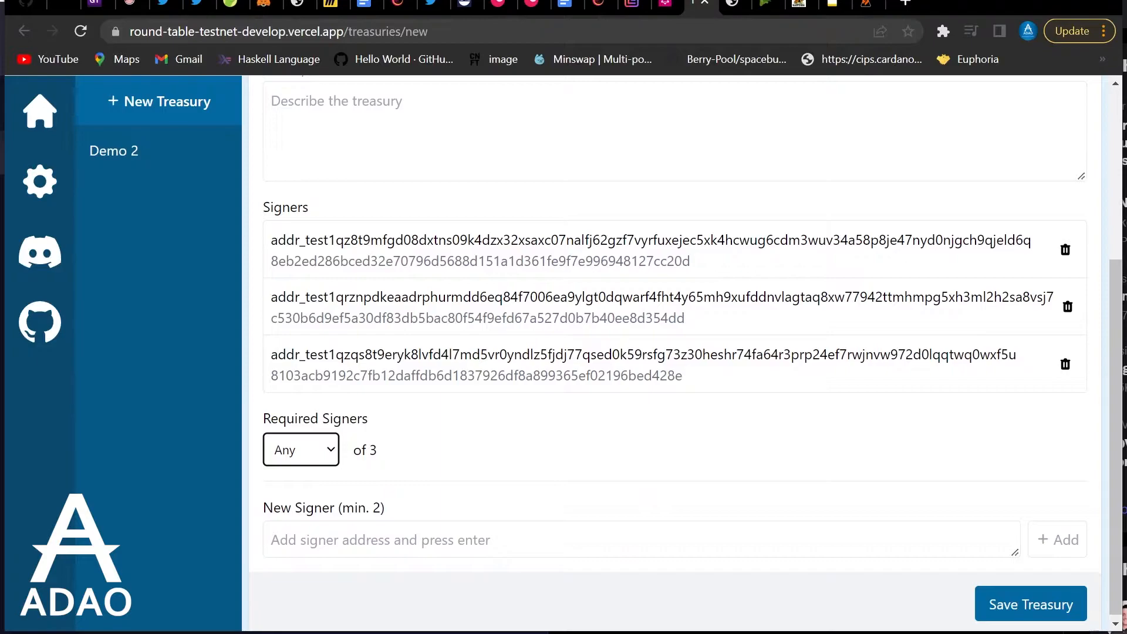
scroll(644, 526, "down", 1)
scroll(652, 512, "up", 3)
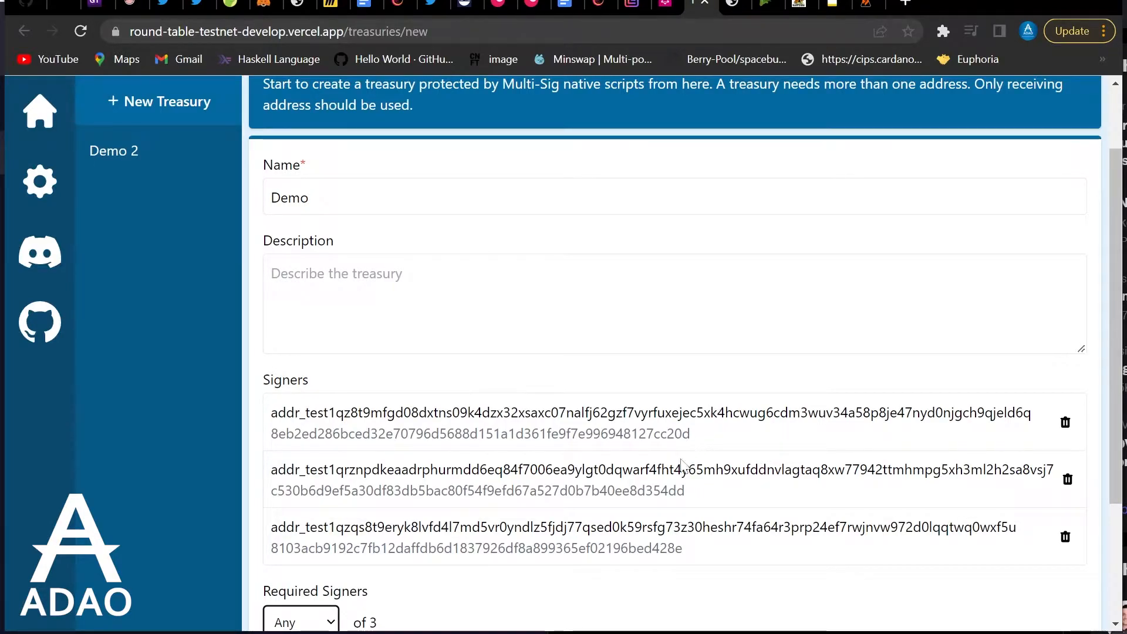
scroll(663, 405, "down", 3)
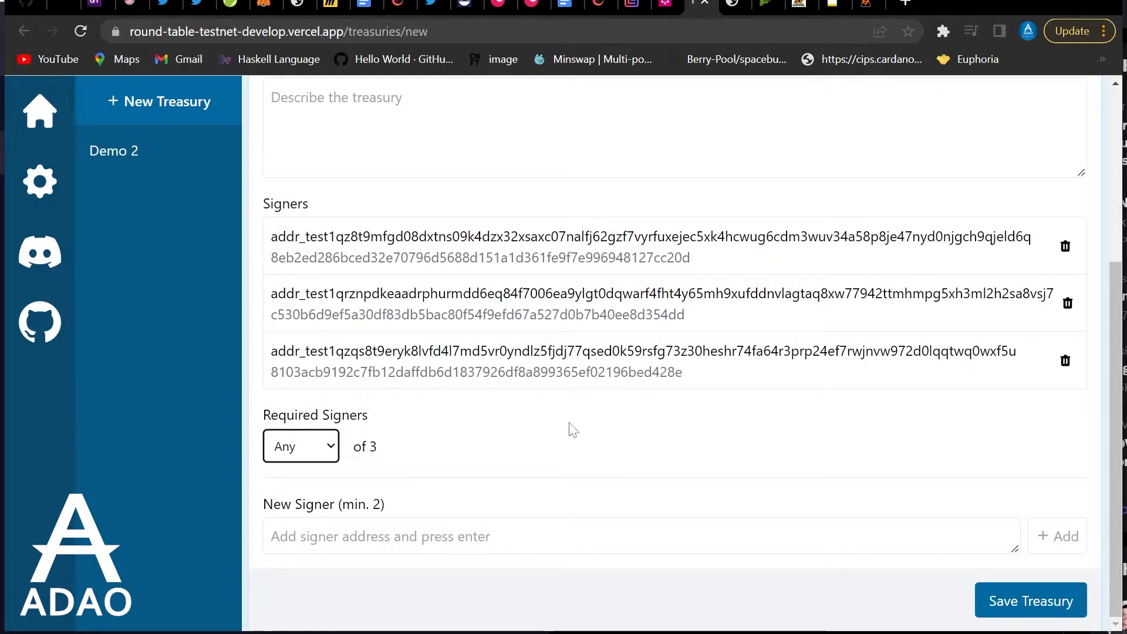
left_click(327, 447)
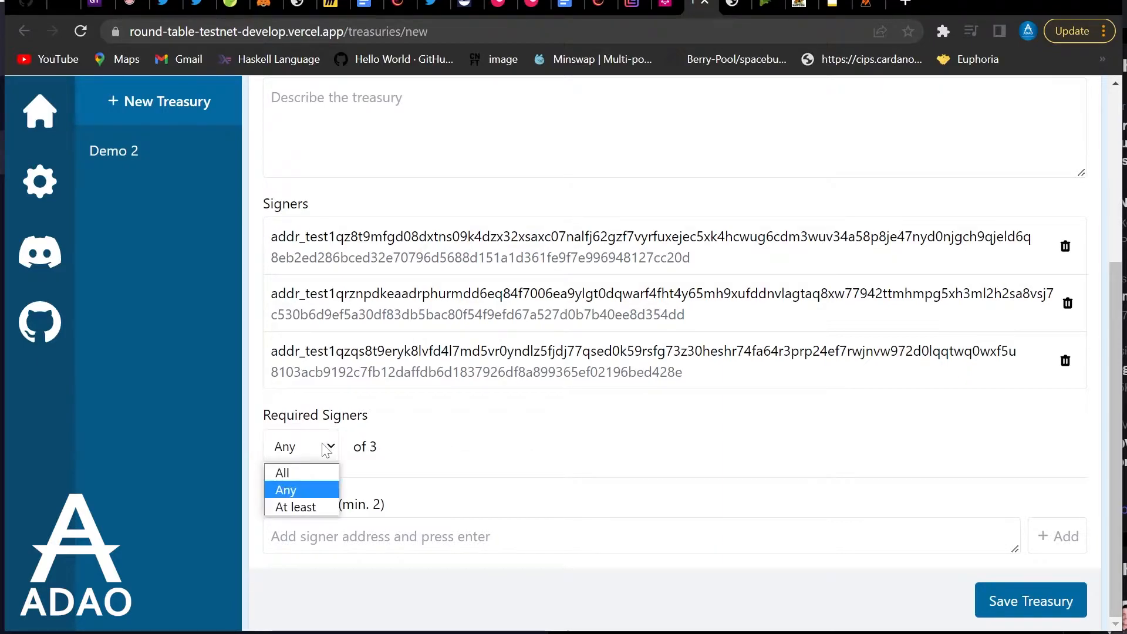
left_click(308, 509)
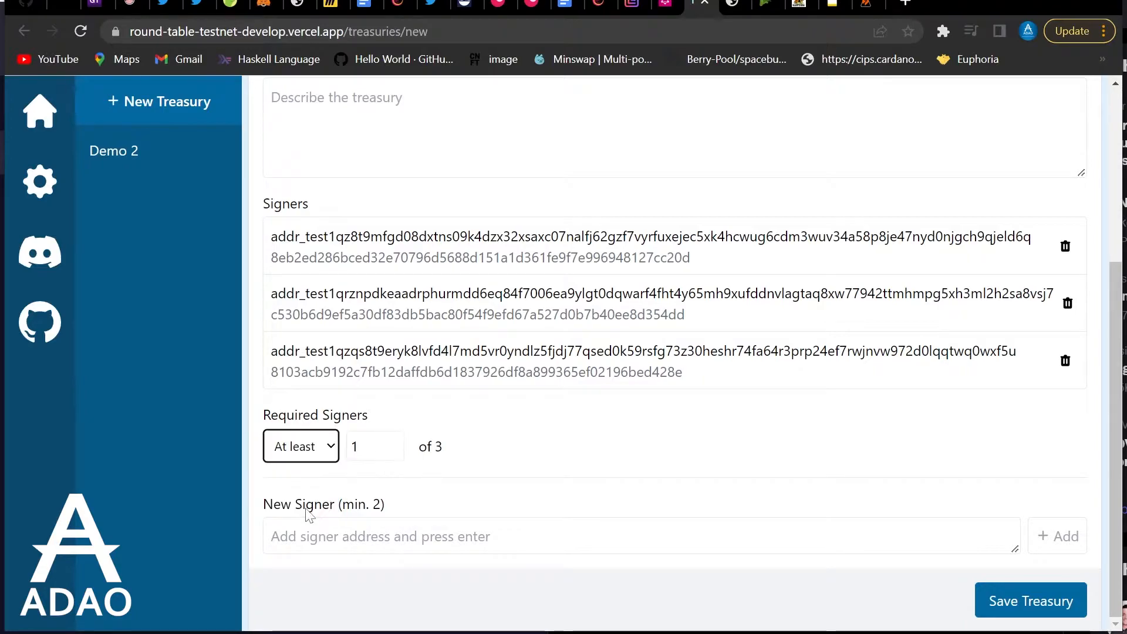
left_click(393, 441)
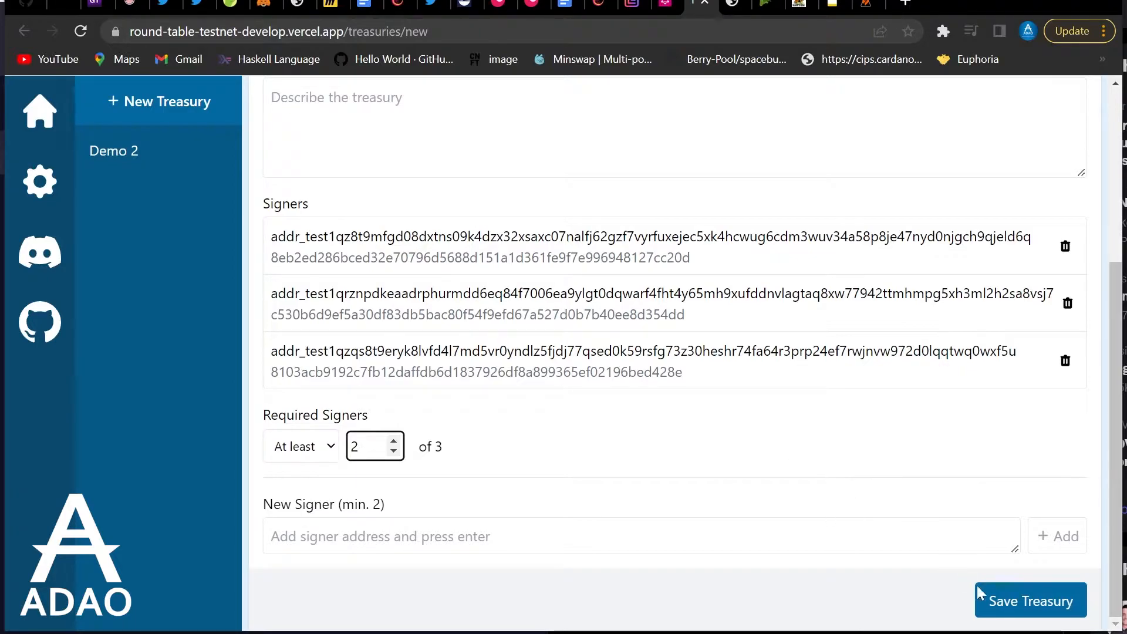
Save the Demo treasury and copy its treasury address
left_click(1026, 601)
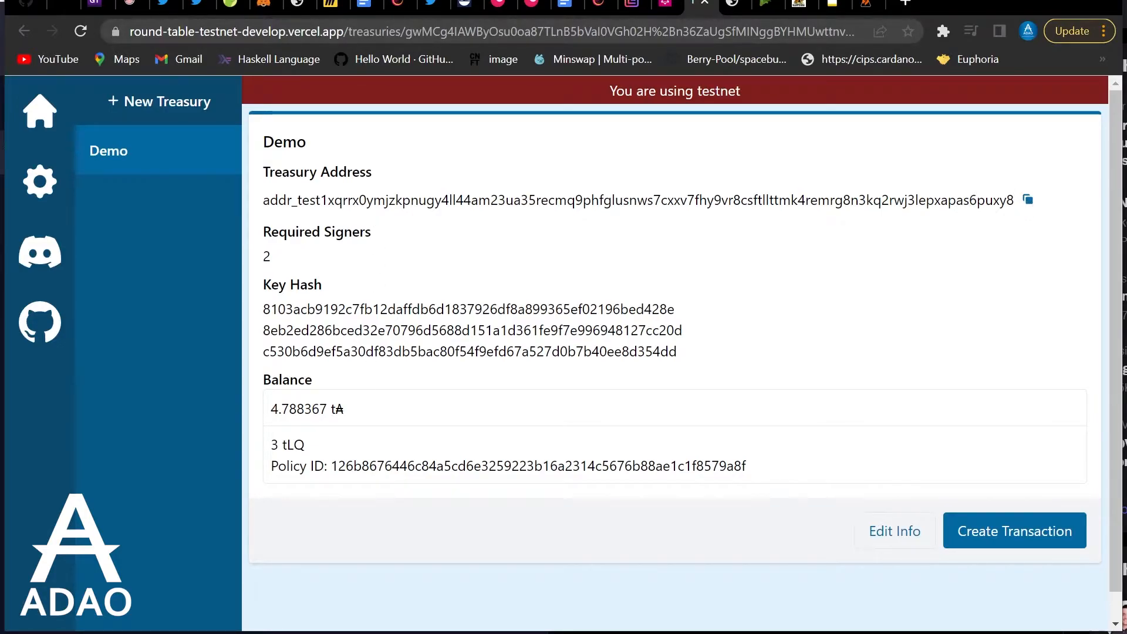
left_click(599, 6)
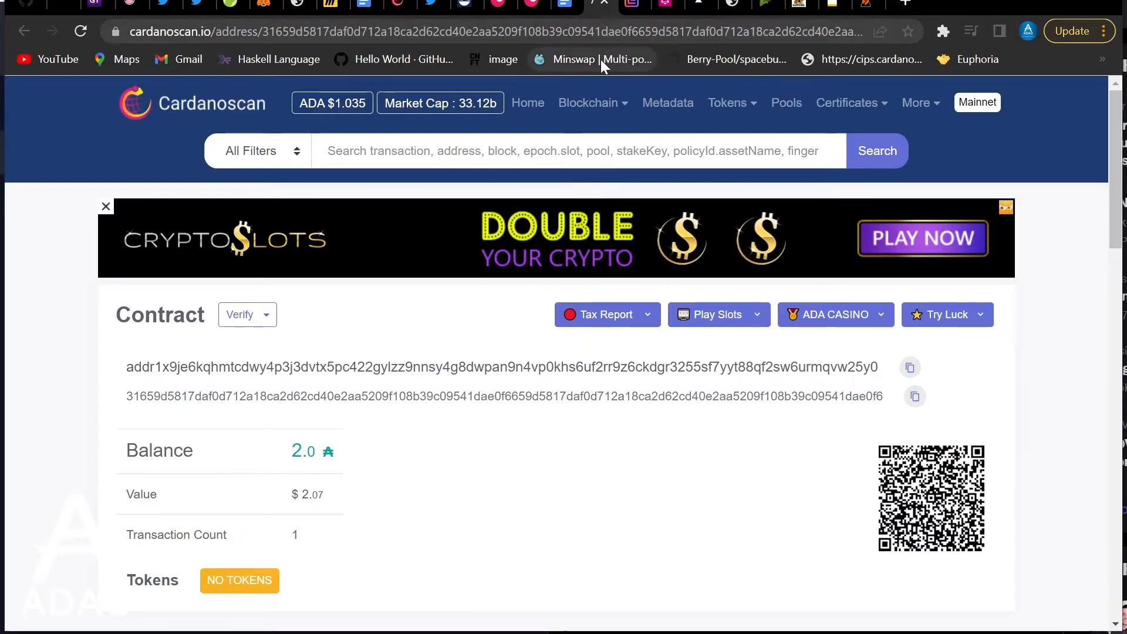
left_click(698, 6)
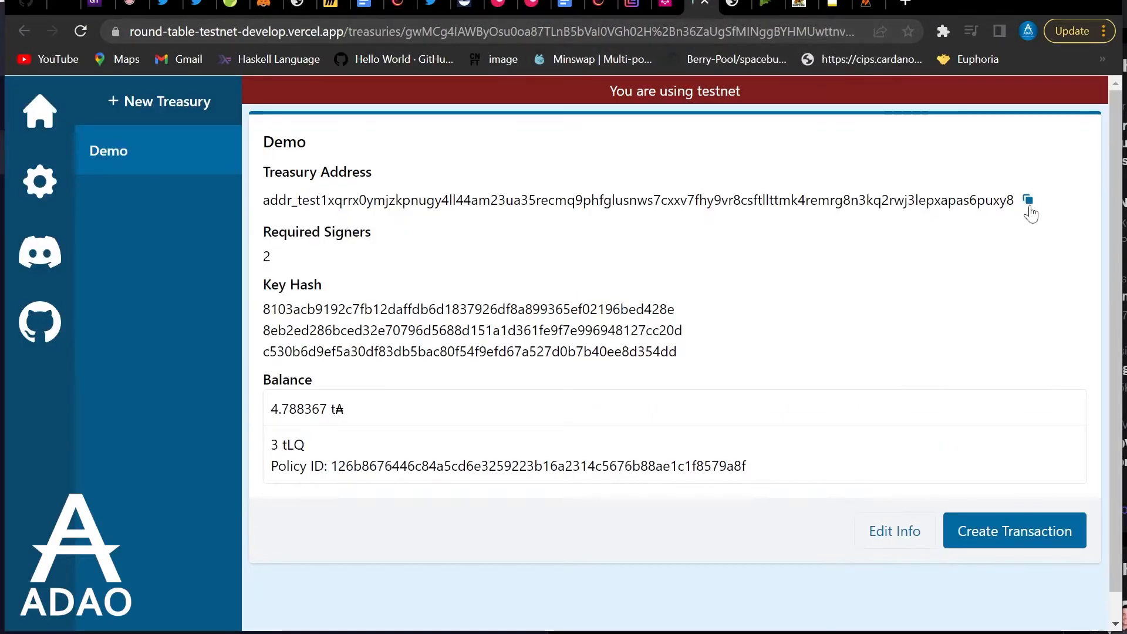
left_click(957, 199)
Look up the treasury address on testnet Cardanoscan, check its tokens, then return to Demo
left_click(599, 6)
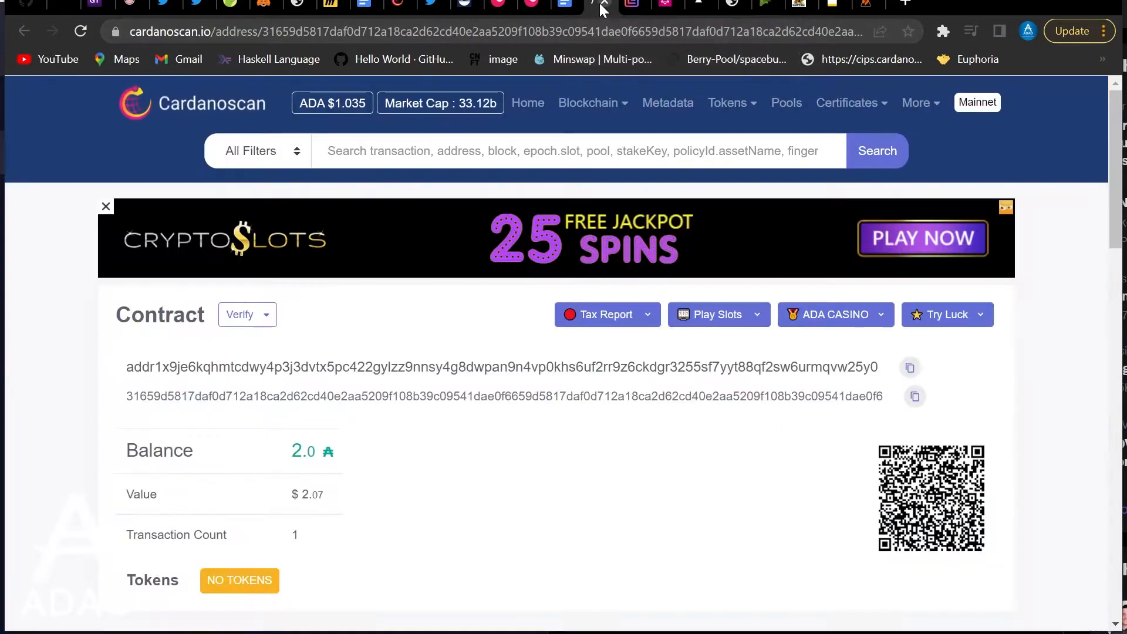
left_click(979, 102)
left_click(971, 179)
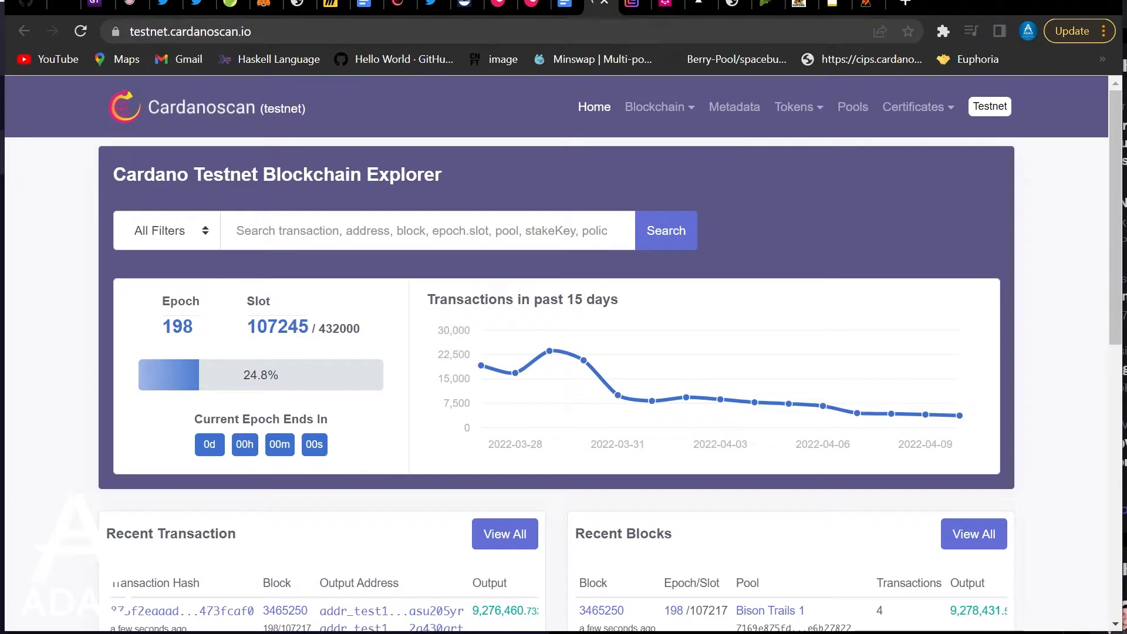
right_click(546, 229)
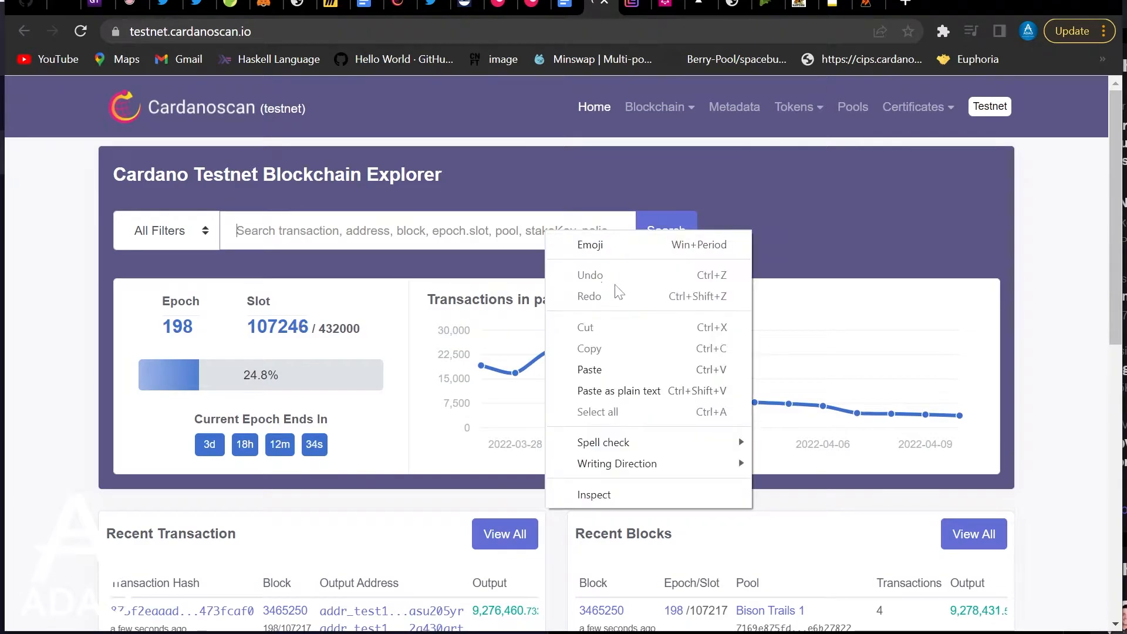
left_click(611, 368)
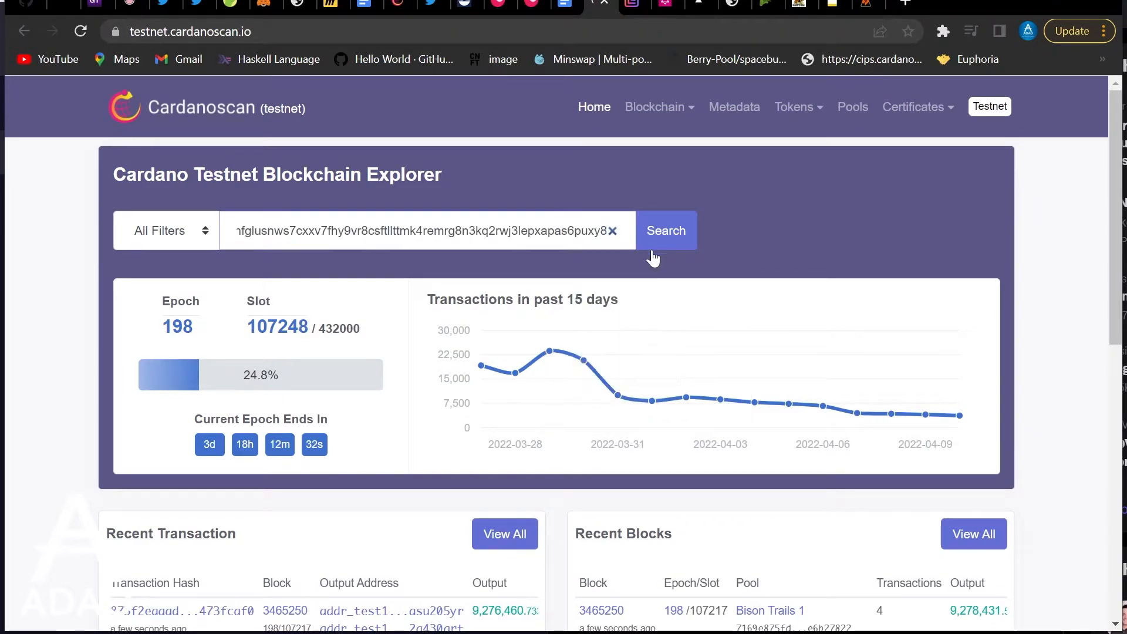
left_click(651, 234)
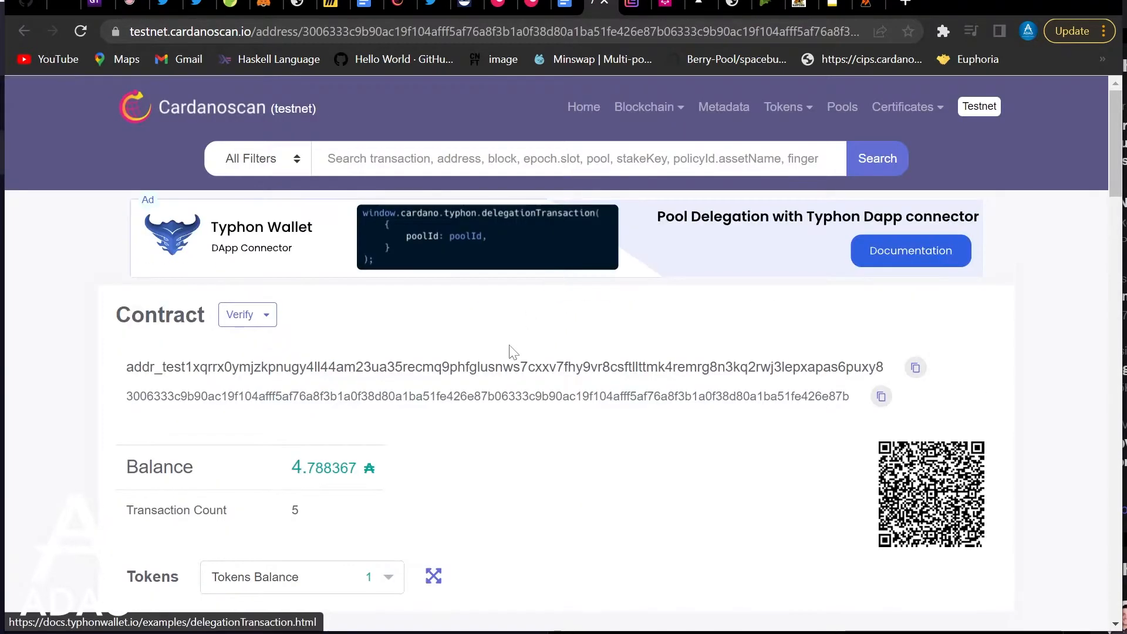
scroll(515, 364, "down", 5)
left_click(393, 234)
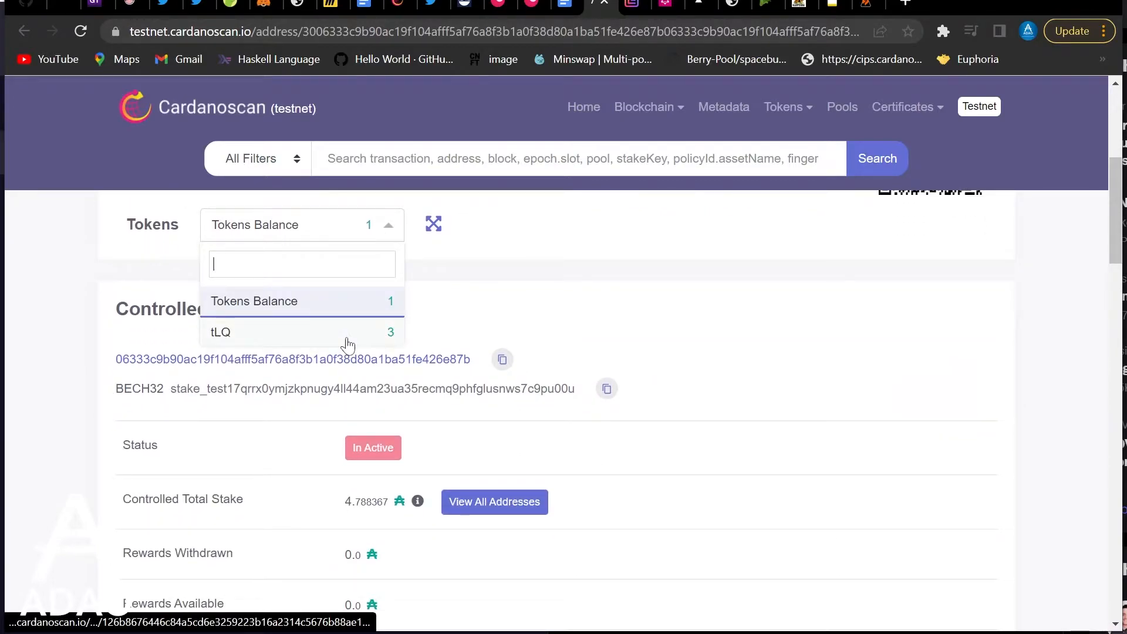
scroll(574, 326, "up", 5)
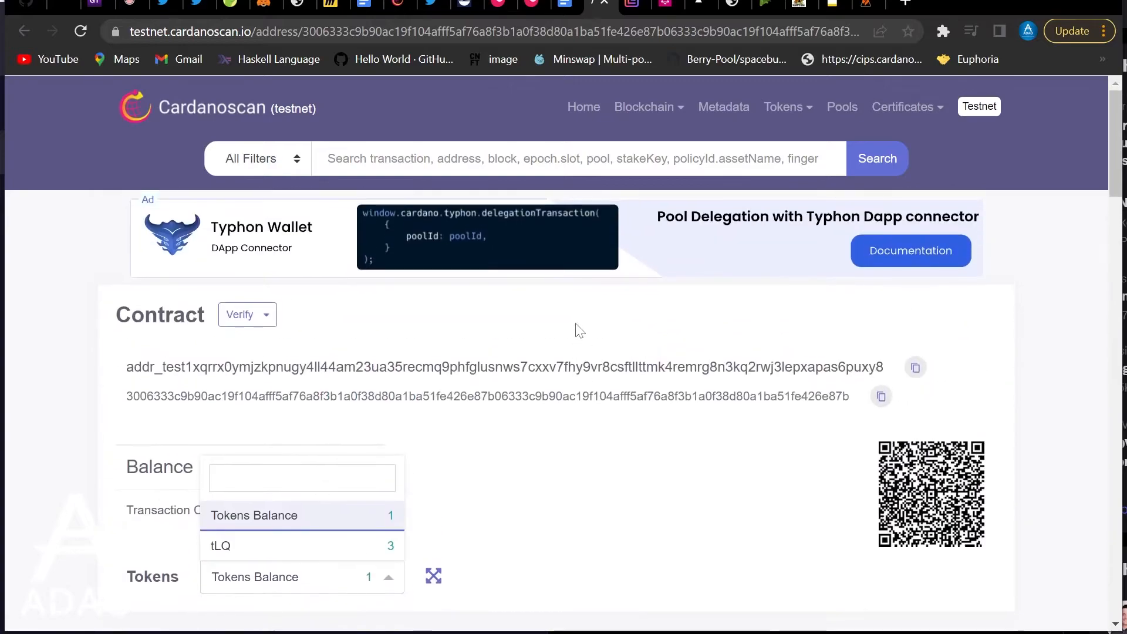
left_click(698, 3)
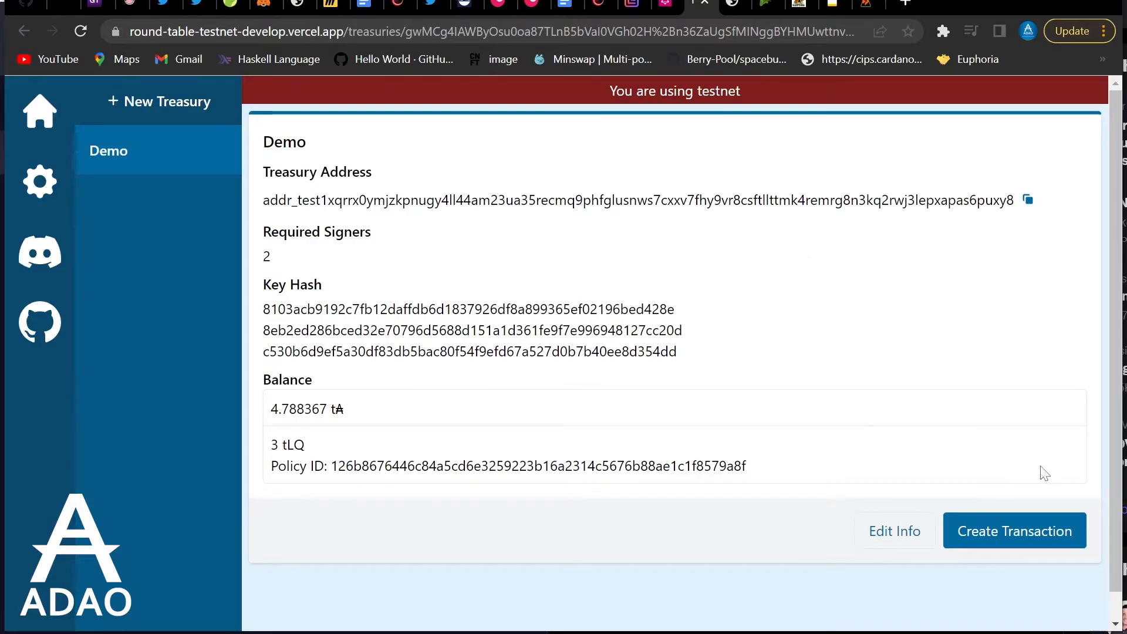
Start a new Demo transaction with the Flint wallet's address as the recipient
left_click(1021, 534)
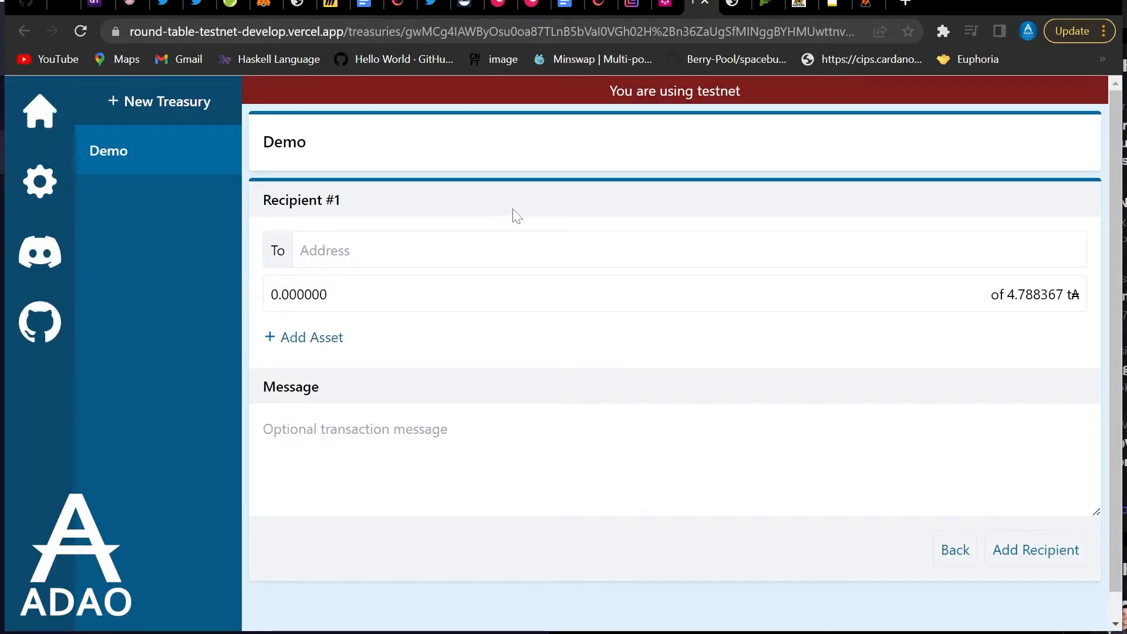
left_click(867, 3)
left_click(643, 312)
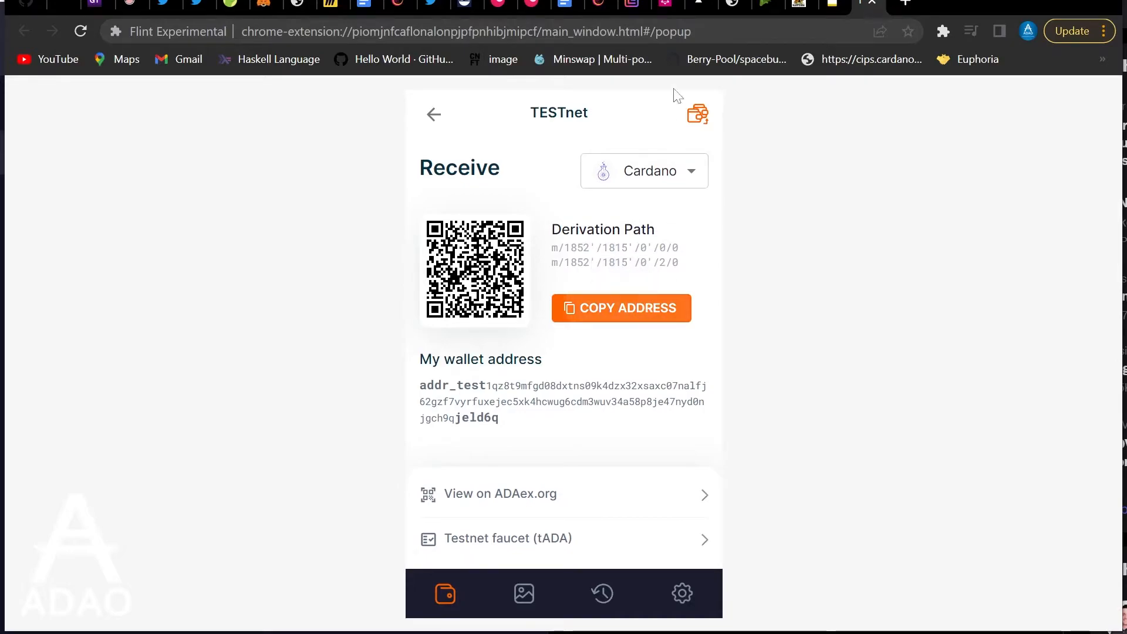
left_click(707, 9)
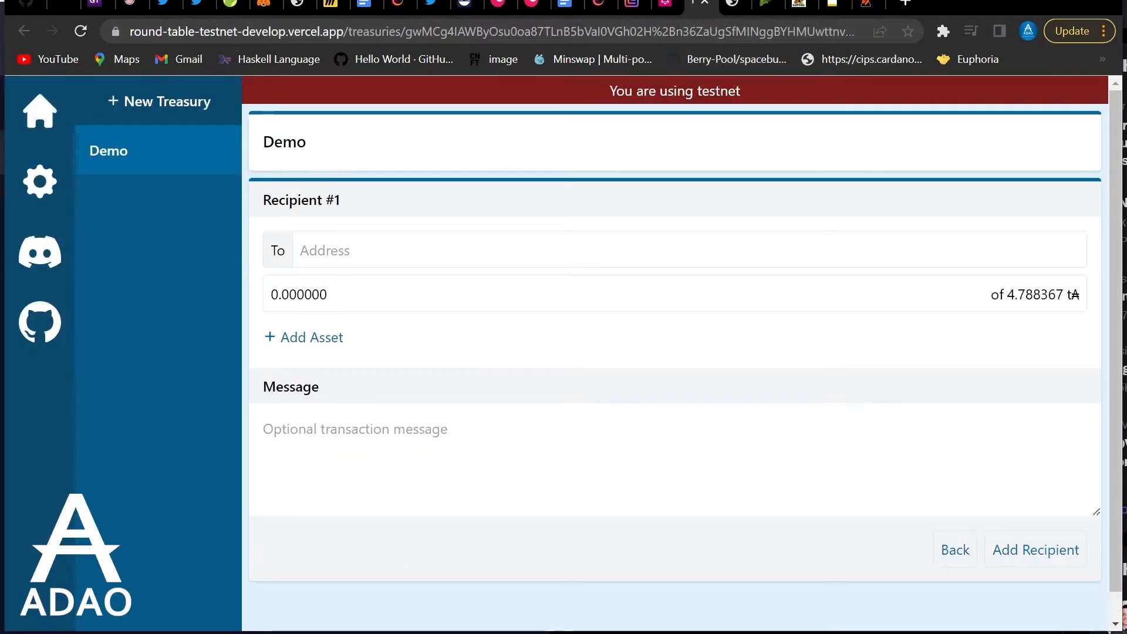
key("ctrl+v")
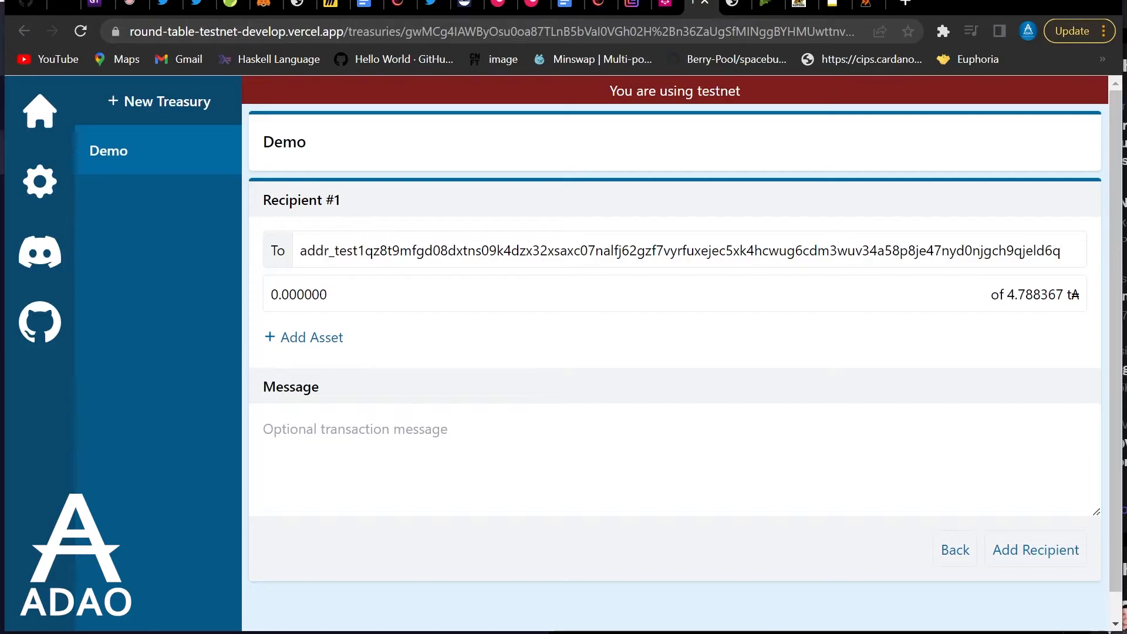
Set the amount to 1 tA and the message to 'test cip-20'
left_click(276, 294)
type("1")
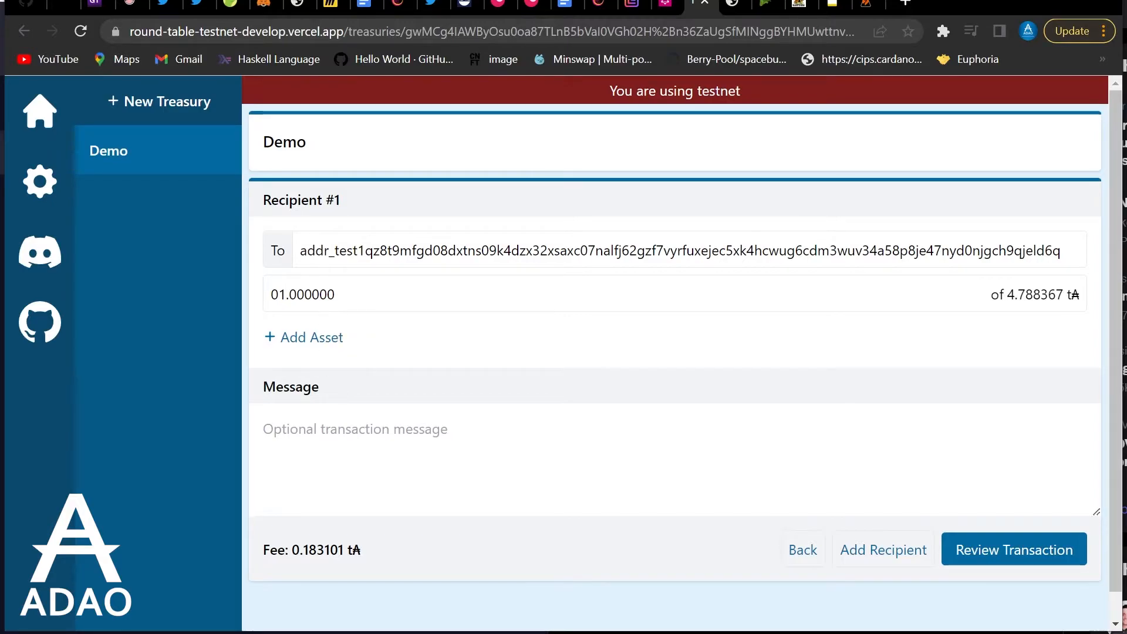
key("Left")
key("BackSpace")
left_click(264, 429)
type("te")
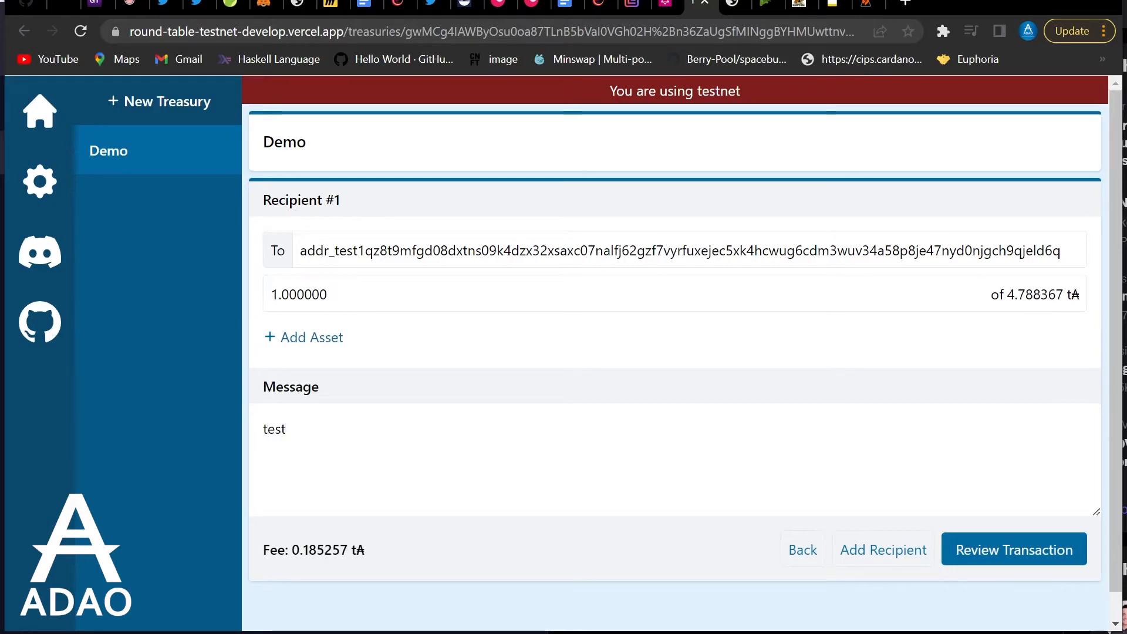
type("st cip-")
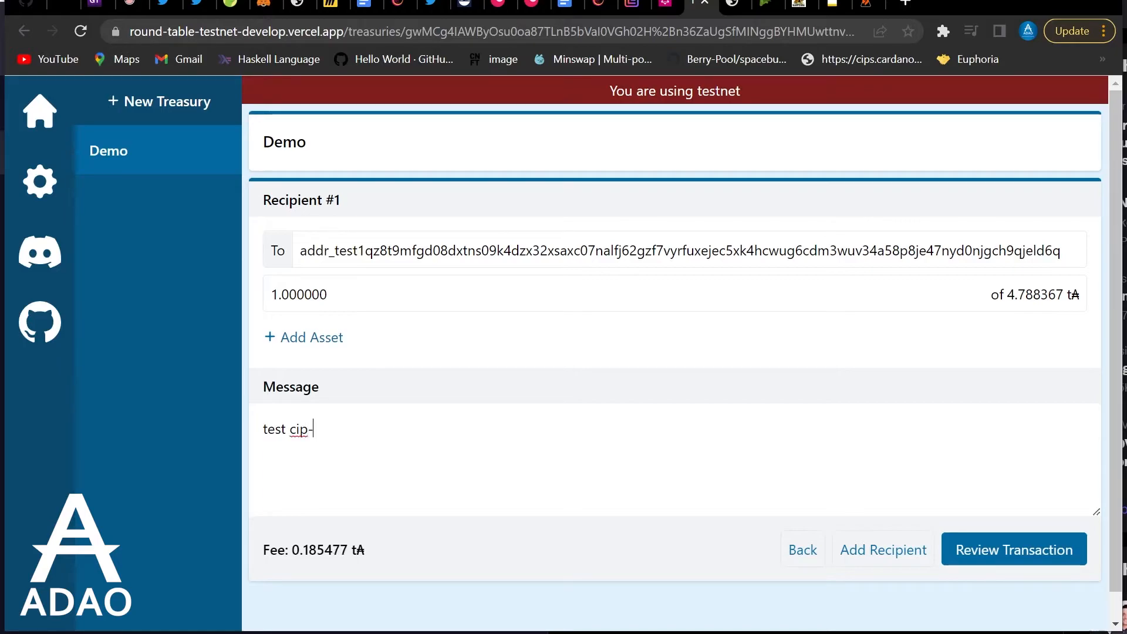
type("20")
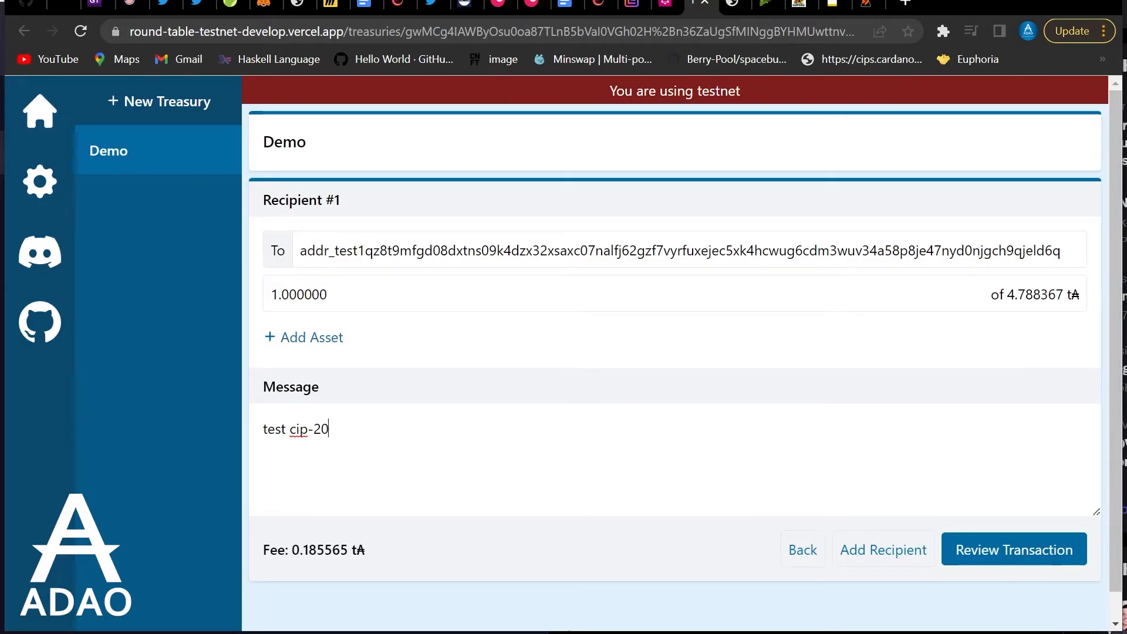
Review the new transaction and copy its share URL
left_click(980, 560)
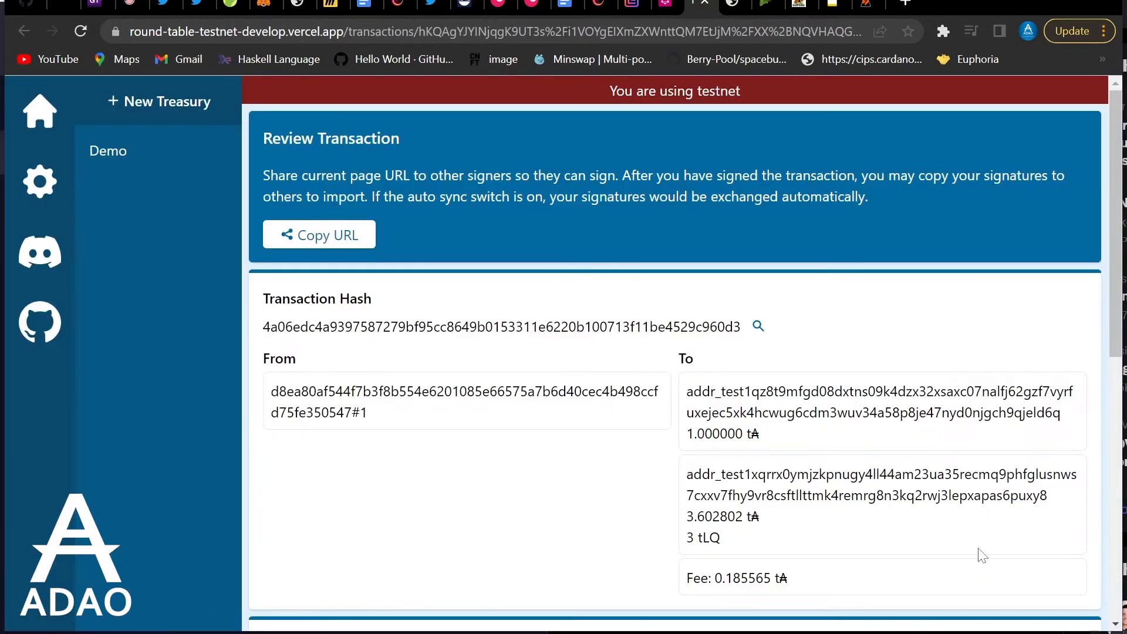
scroll(650, 320, "down", 8)
scroll(649, 267, "up", 3)
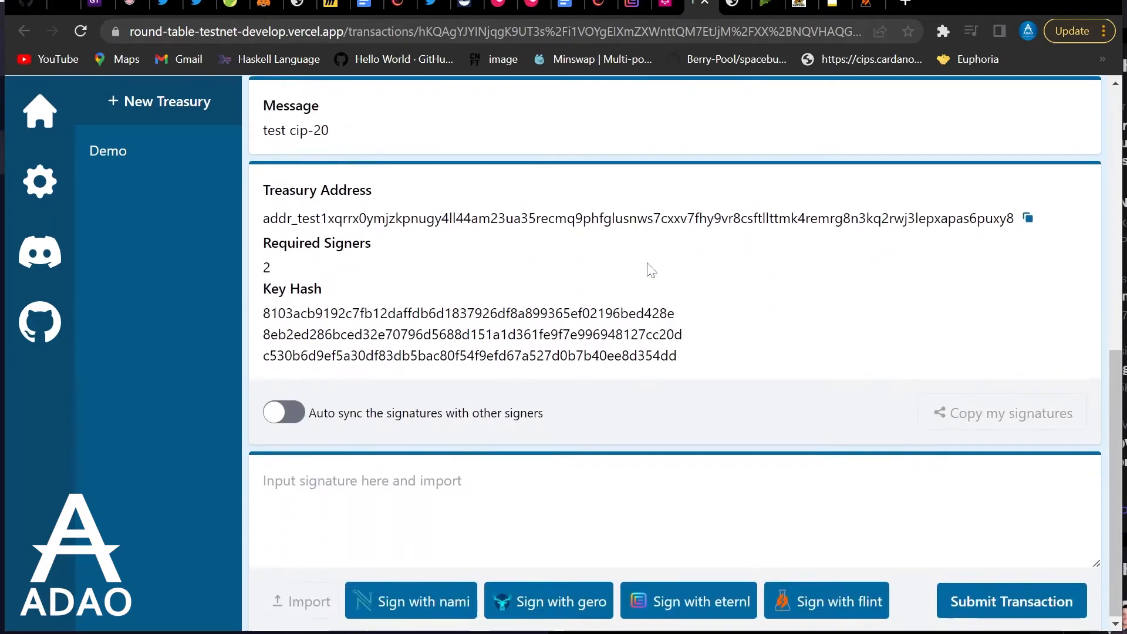
scroll(645, 273, "up", 5)
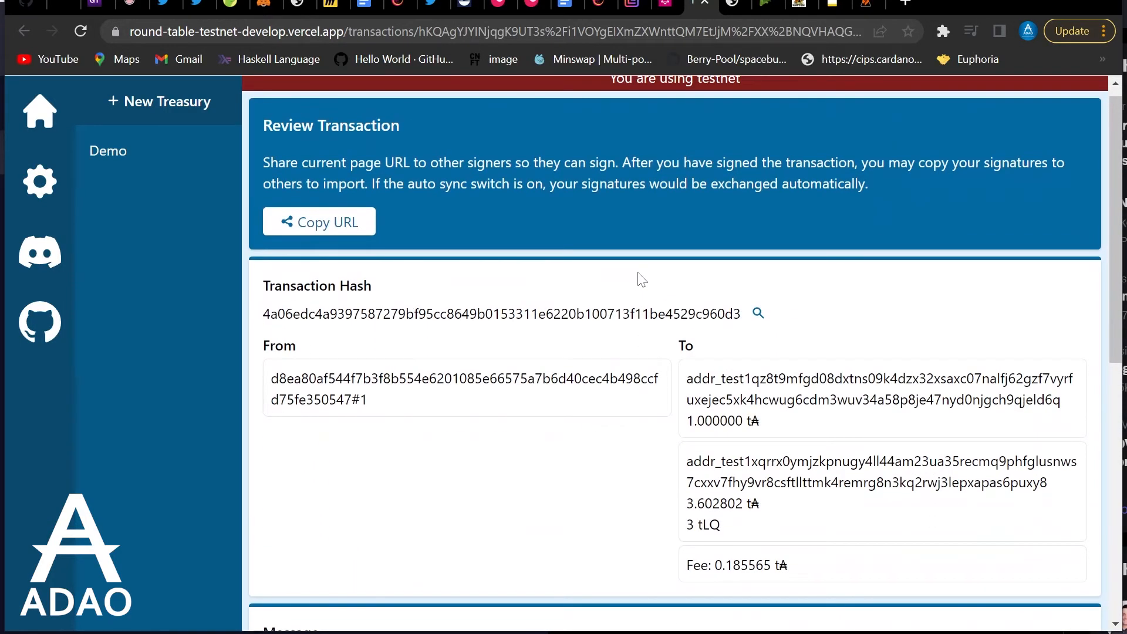
left_click(356, 230)
Turn on Auto sync the signatures so other signers' signatures are collected
scroll(712, 330, "down", 3)
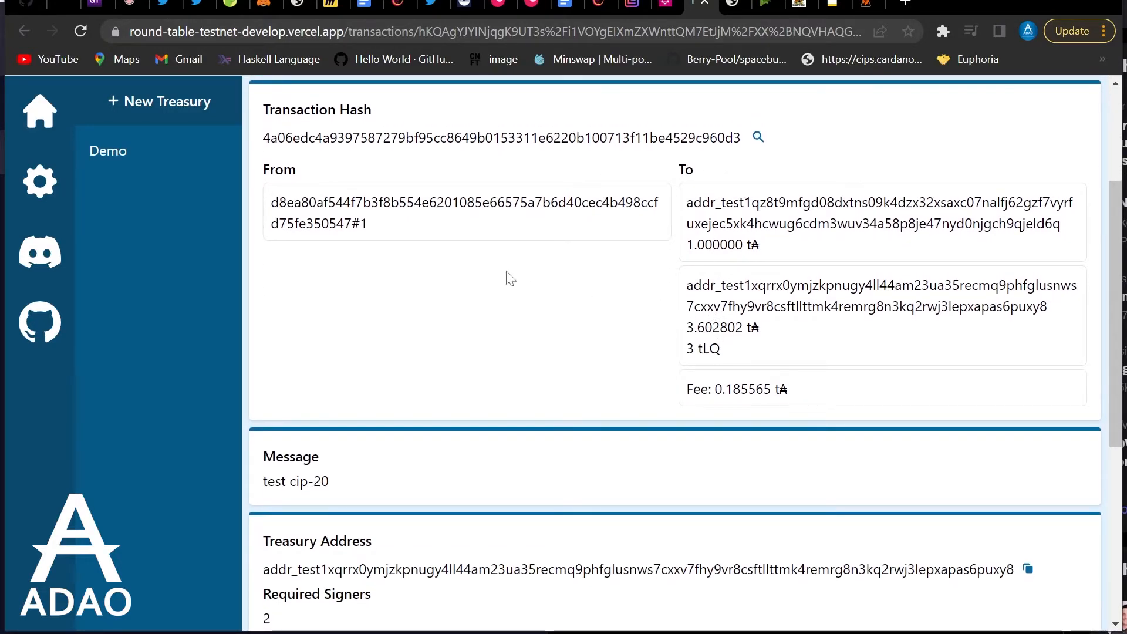
scroll(578, 283, "up", 2)
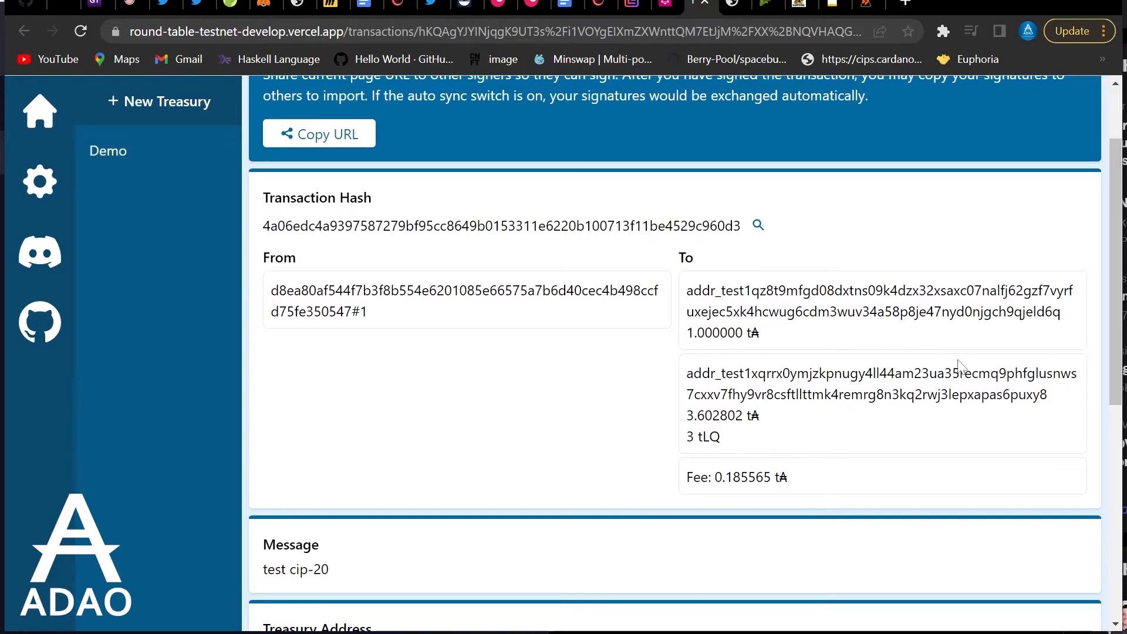
scroll(634, 360, "down", 3)
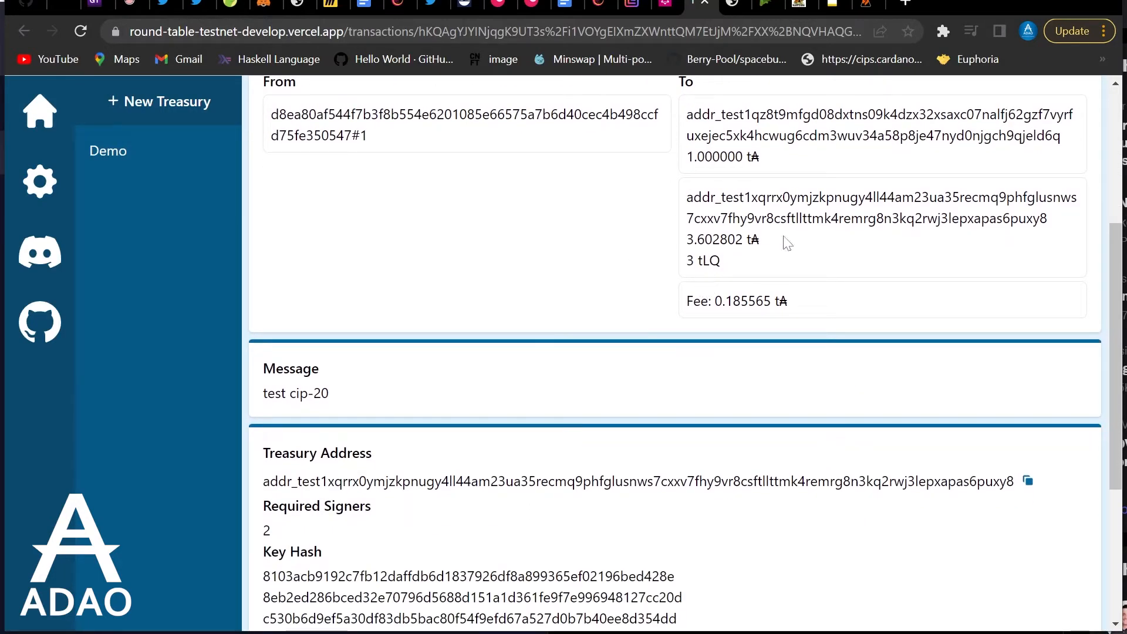
scroll(564, 271, "down", 5)
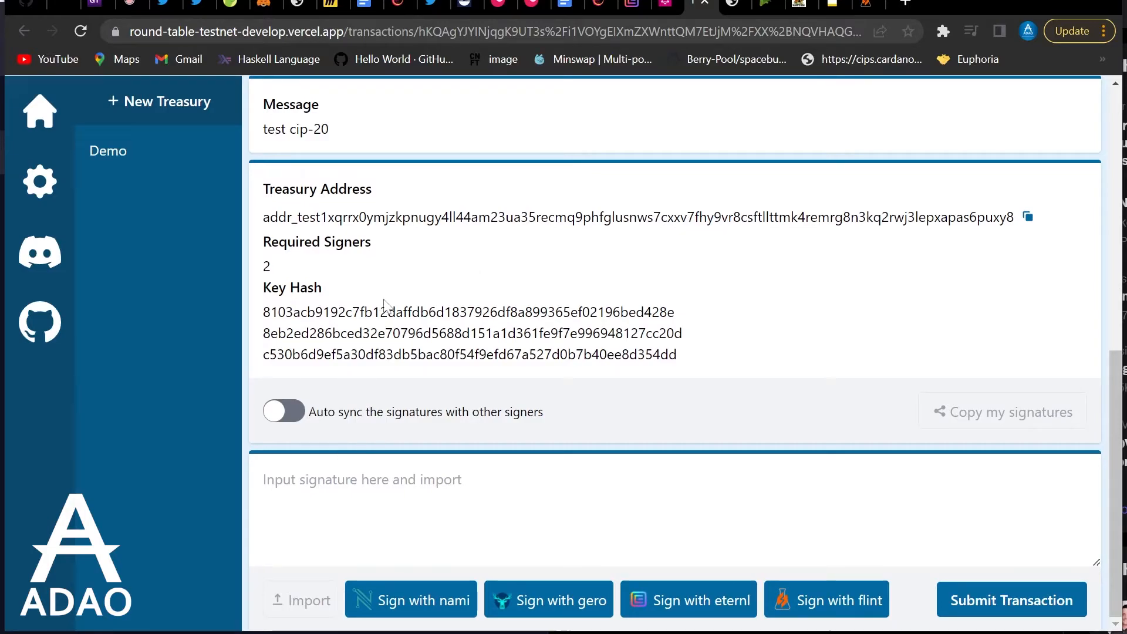
left_click(293, 414)
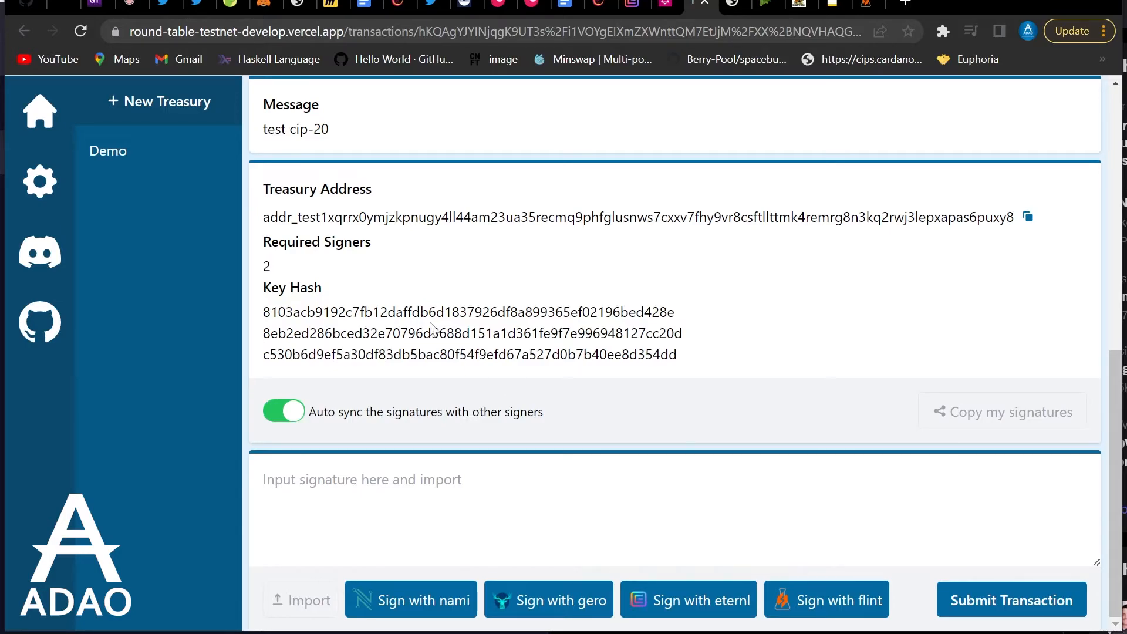
scroll(516, 421, "up", 3)
scroll(558, 304, "up", 6)
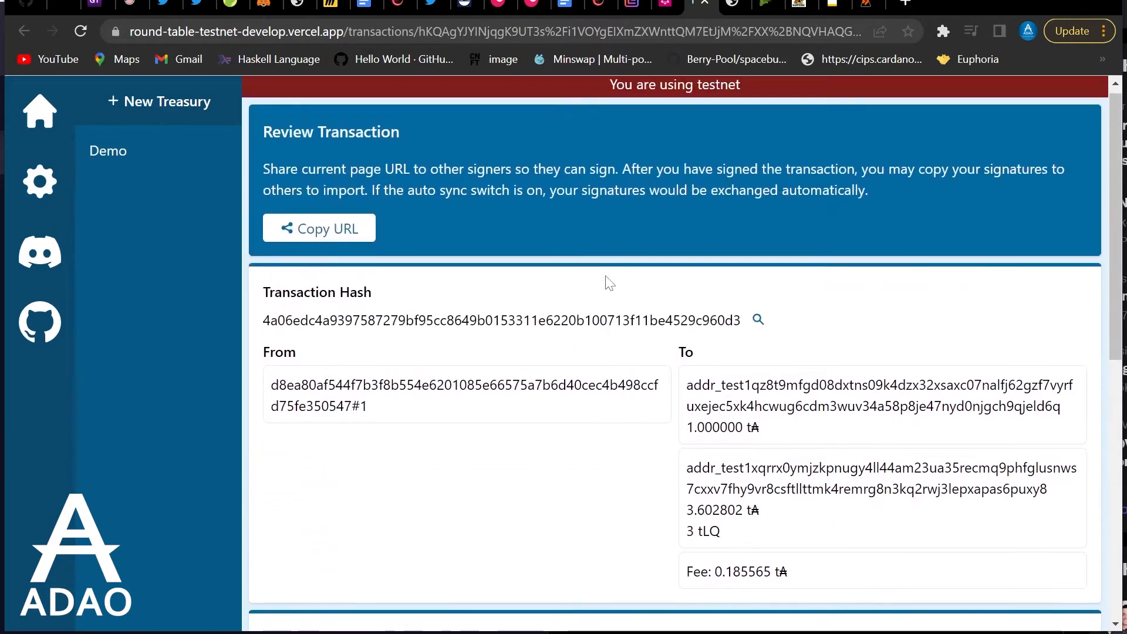
scroll(675, 352, "down", 9)
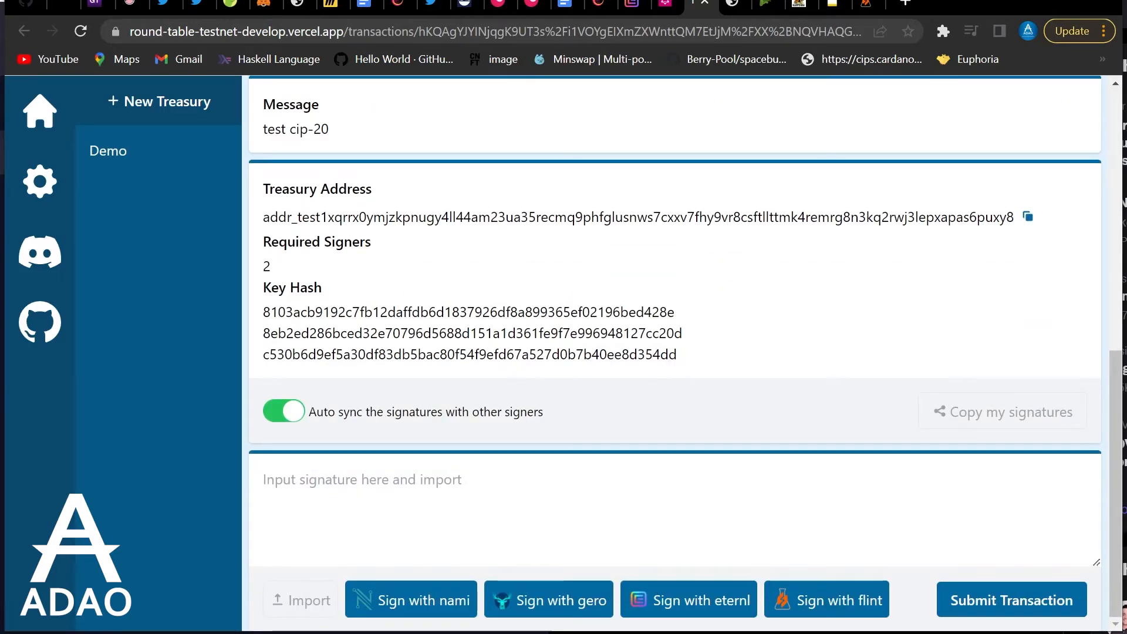
scroll(491, 354, "up", 7)
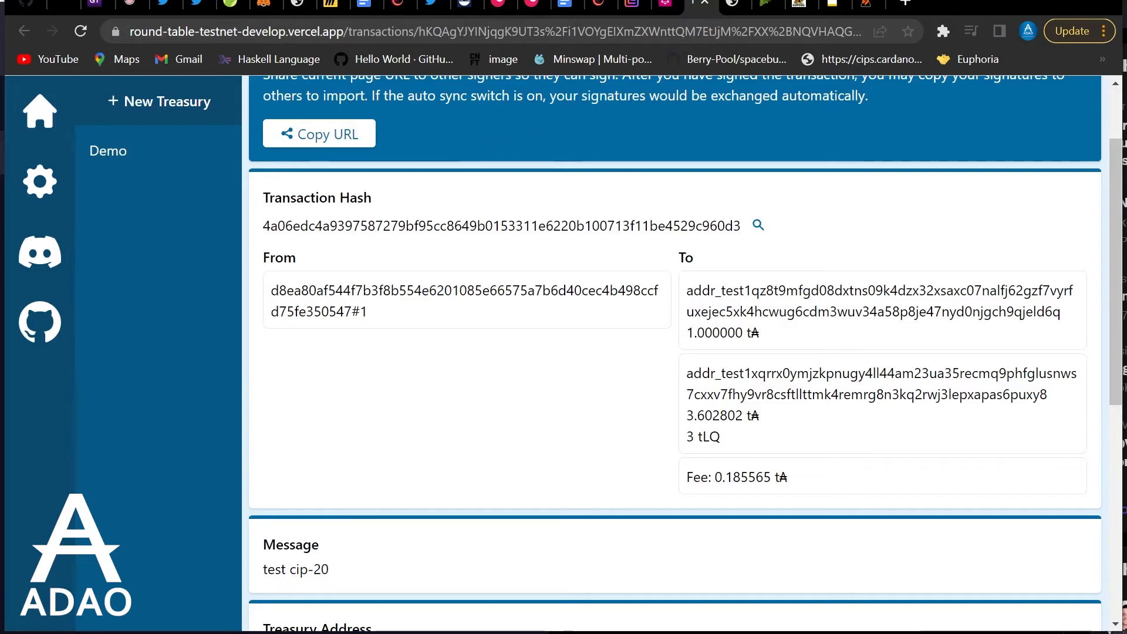
scroll(502, 234, "up", 2)
scroll(499, 246, "down", 9)
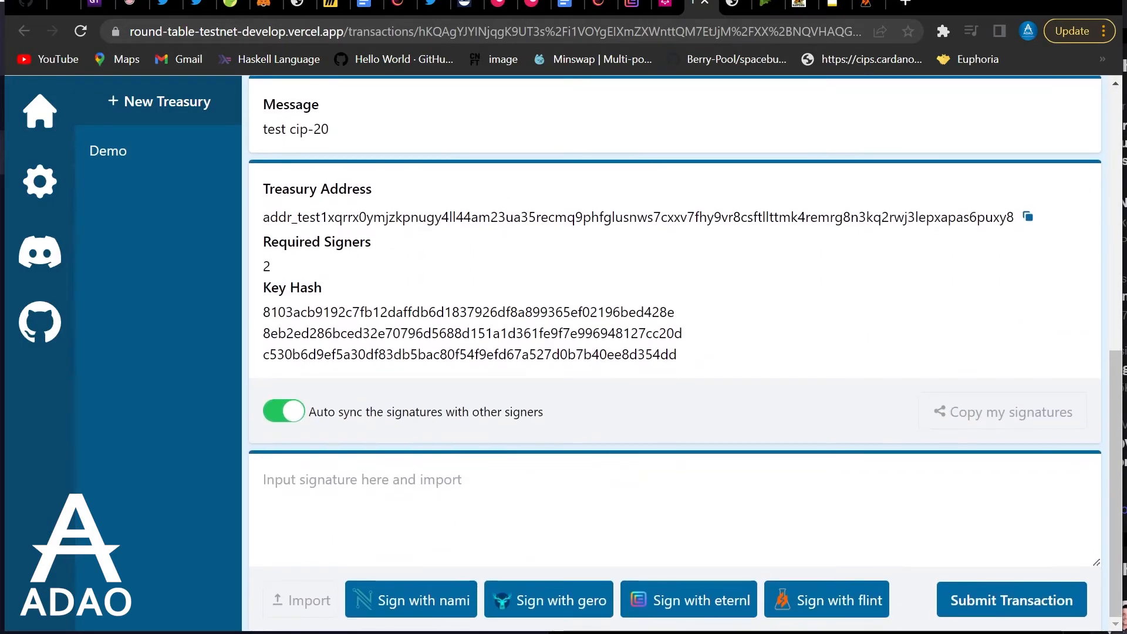
Inspect the request details, then sign the transaction with the Play DAO Nami wallet password
left_click(417, 610)
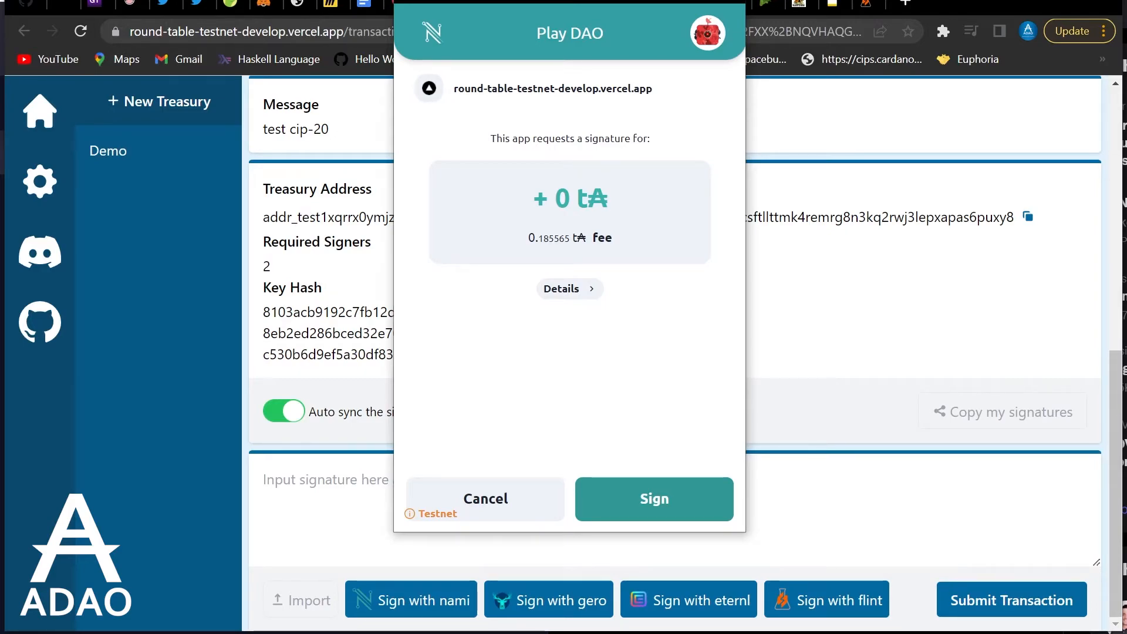
left_click(582, 295)
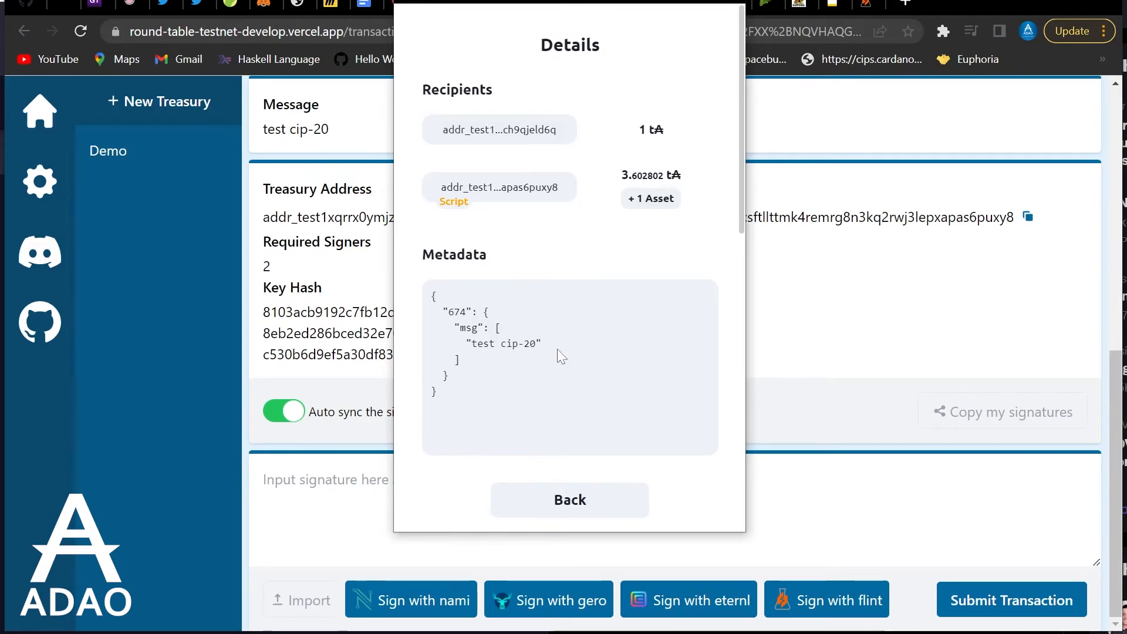
scroll(528, 199, "down", 6)
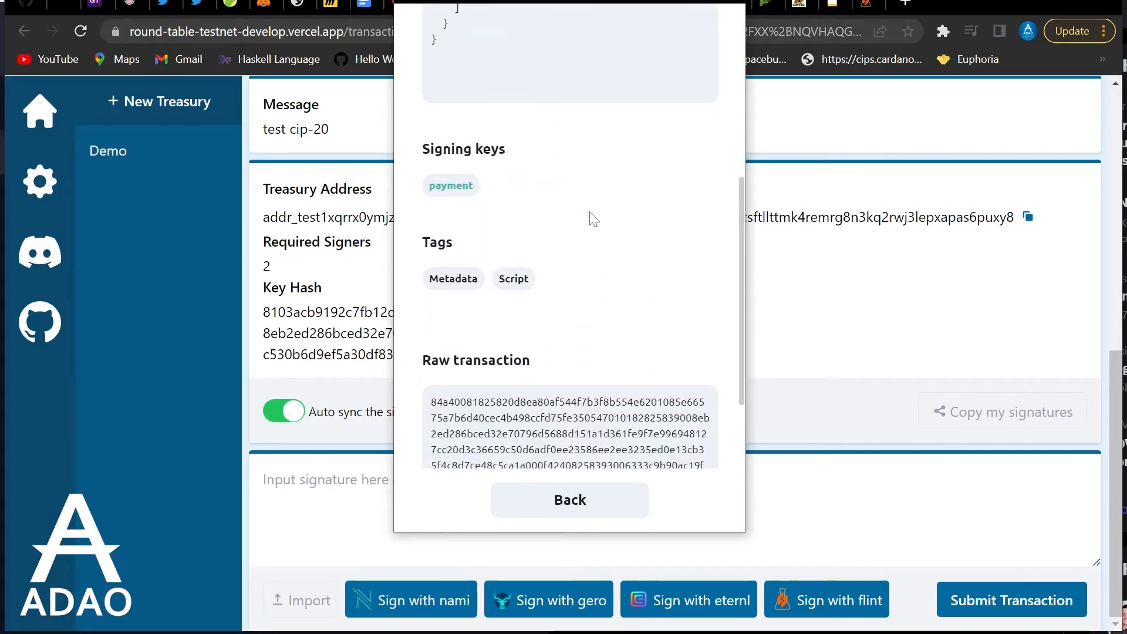
scroll(592, 218, "down", 2)
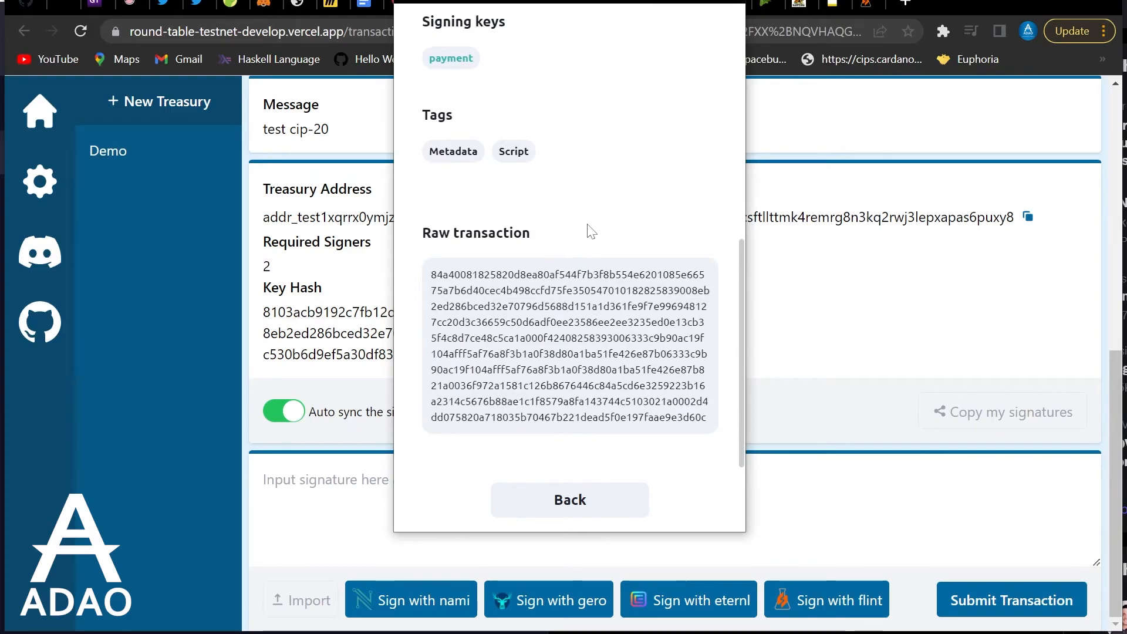
scroll(582, 439, "up", 7)
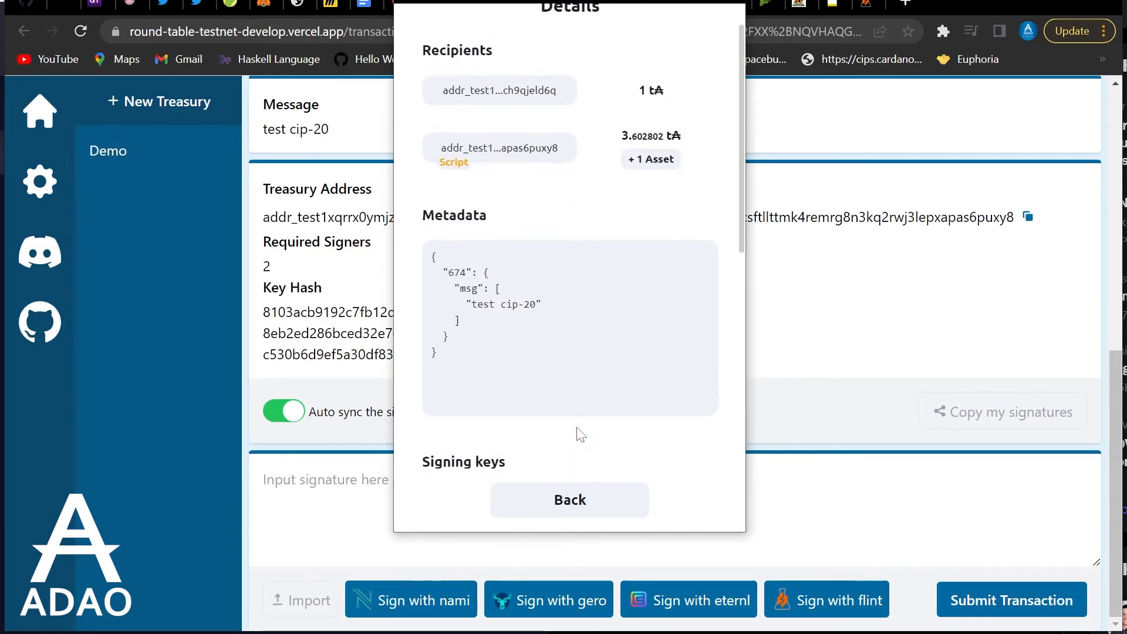
scroll(581, 435, "down", 7)
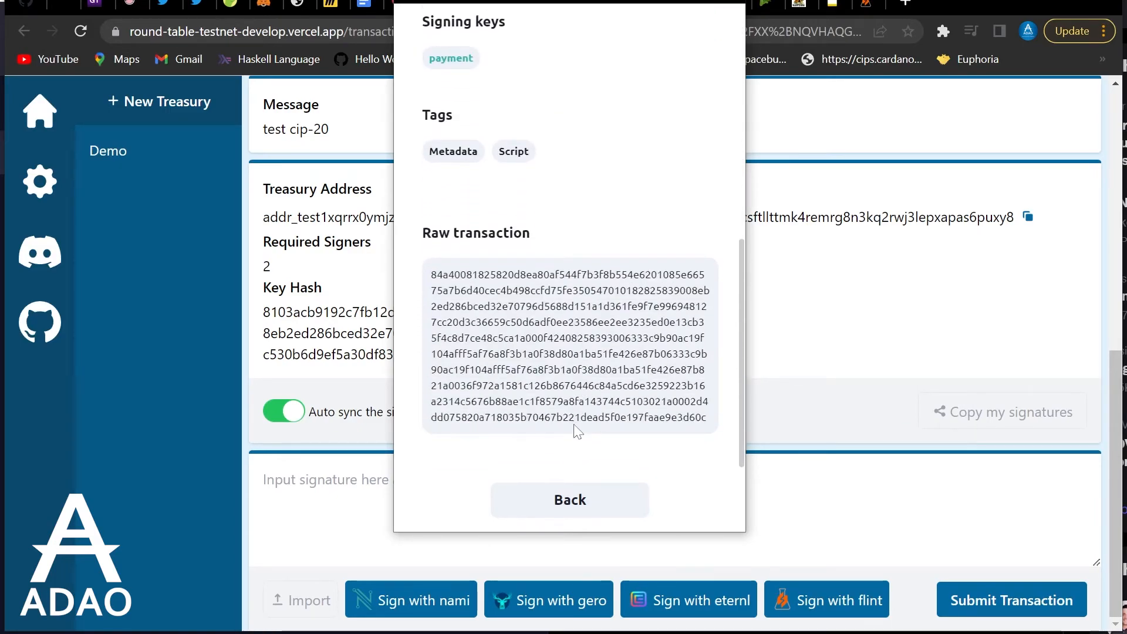
scroll(577, 431, "up", 7)
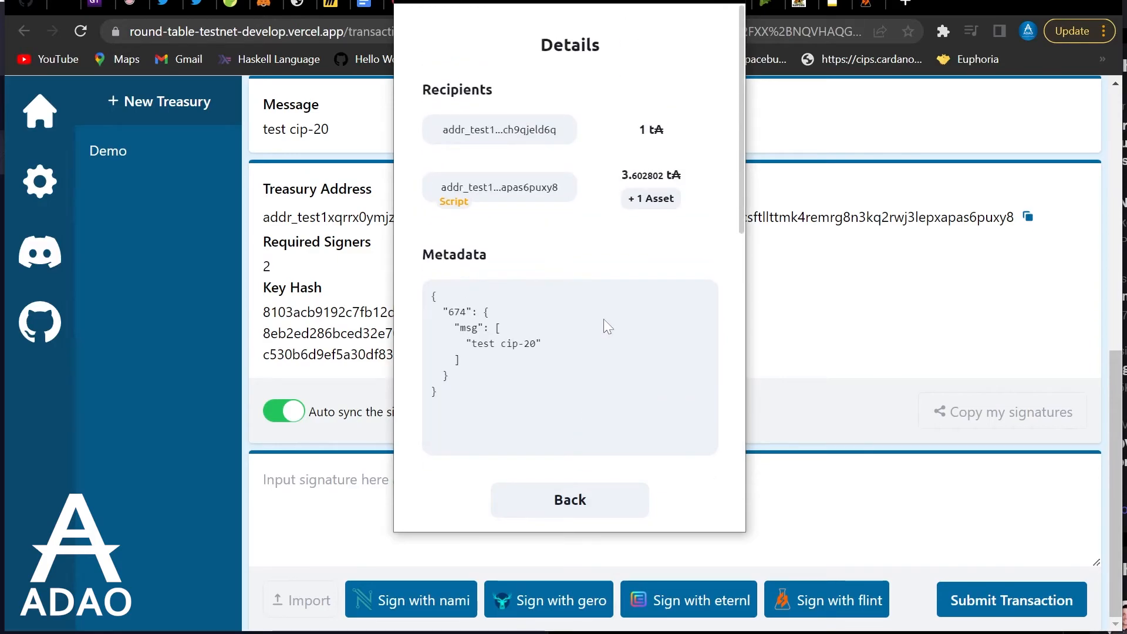
scroll(604, 324, "down", 7)
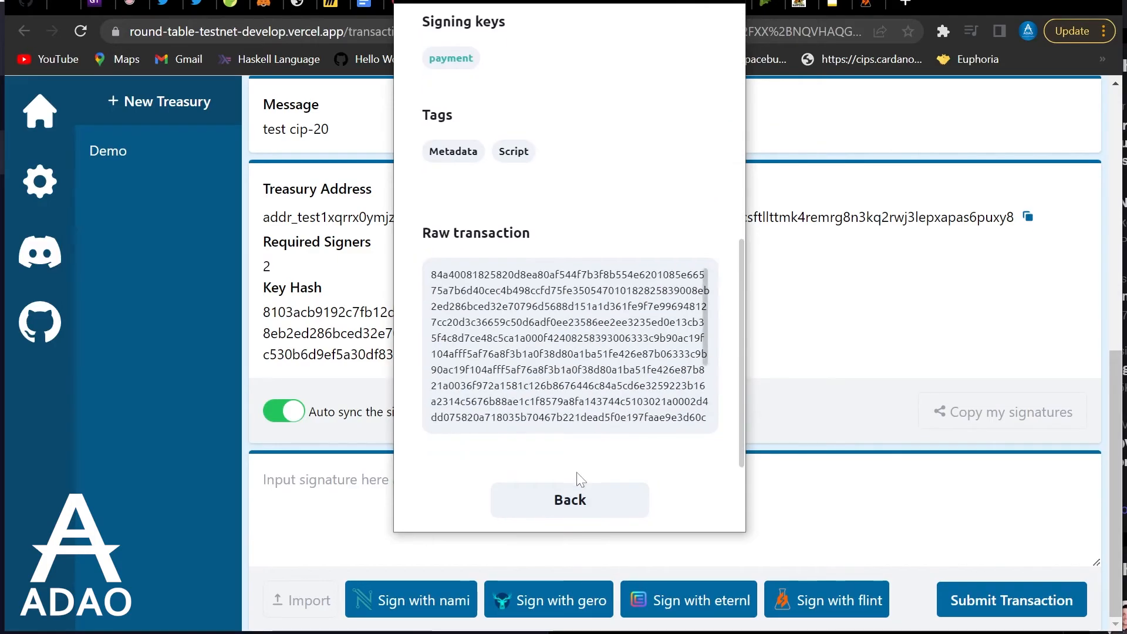
left_click(590, 509)
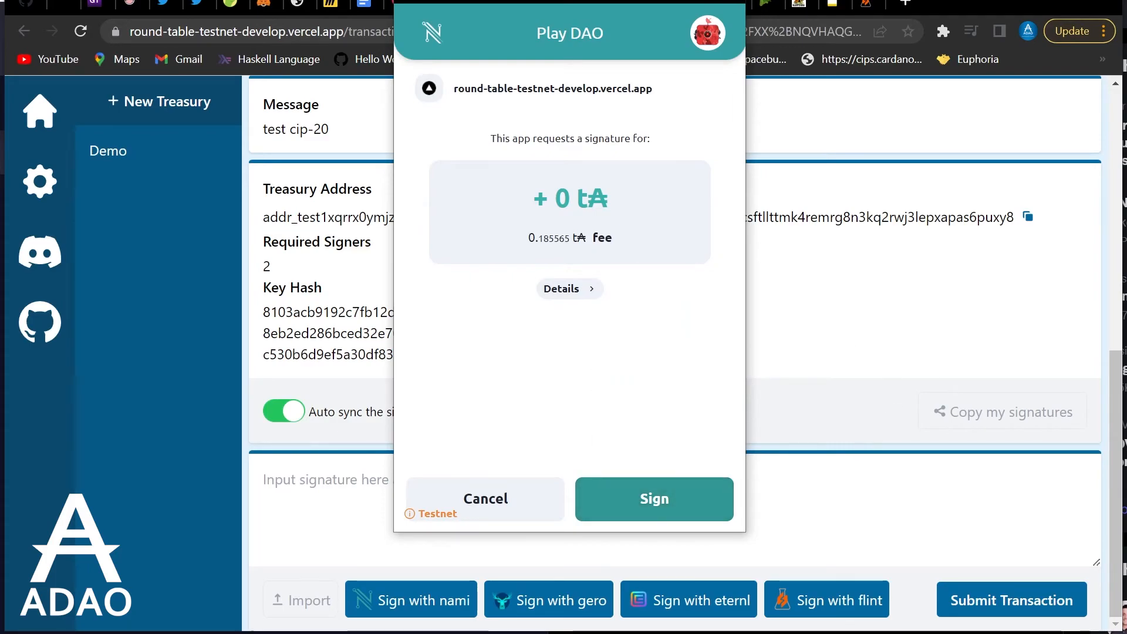
left_click(644, 504)
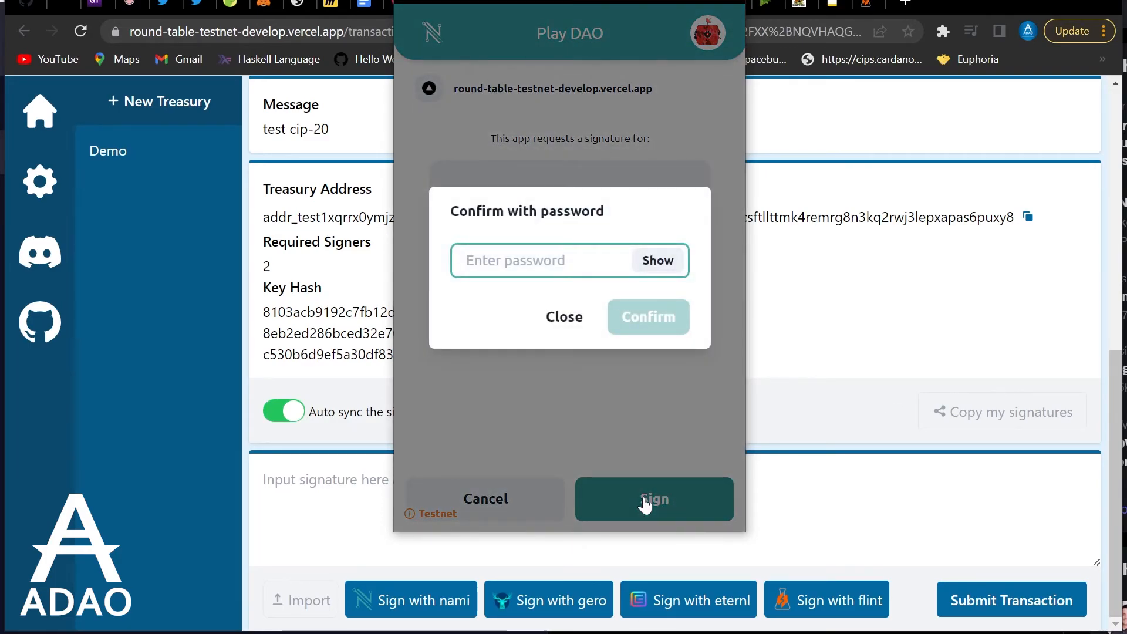
key("ctrl+v")
key("Return")
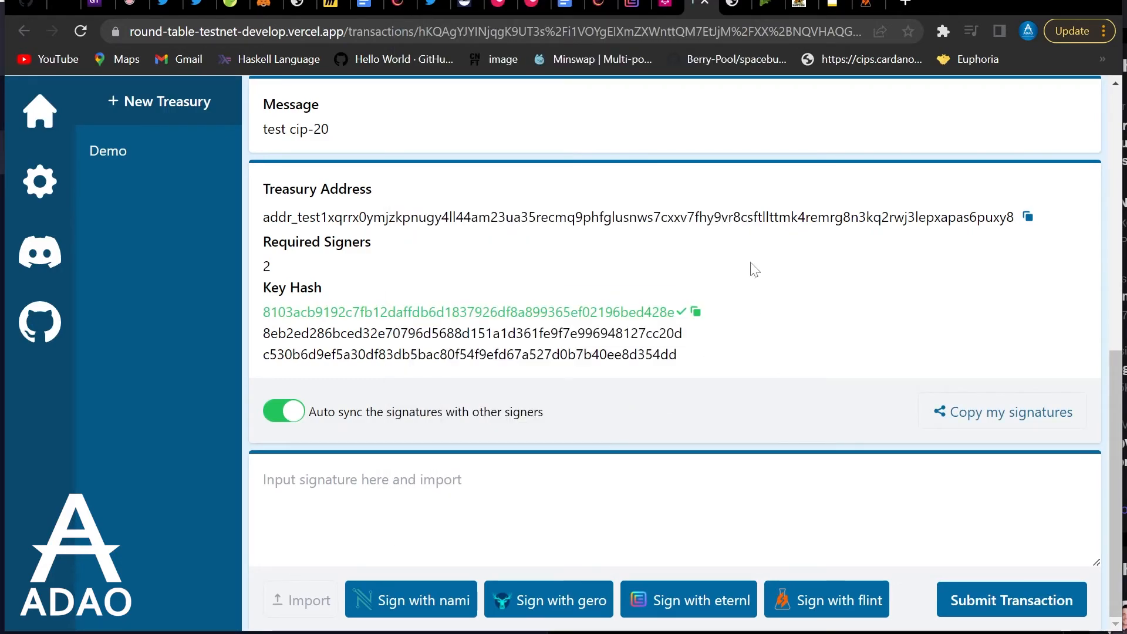
Switch the Nami wallet to the CNFT Nami account
left_click(942, 31)
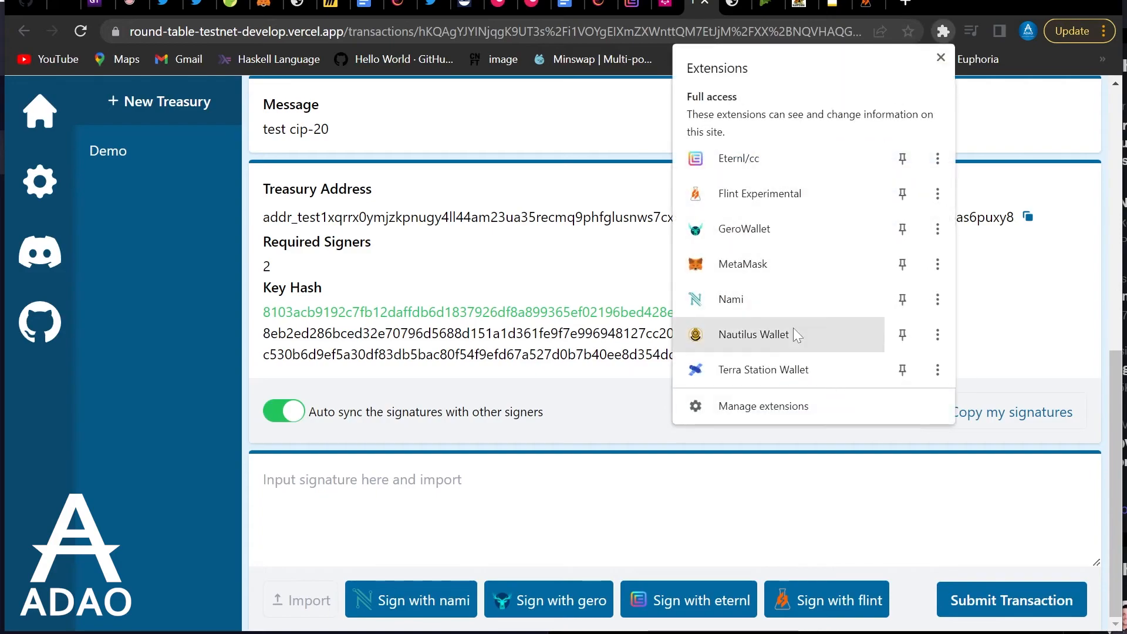
left_click(801, 300)
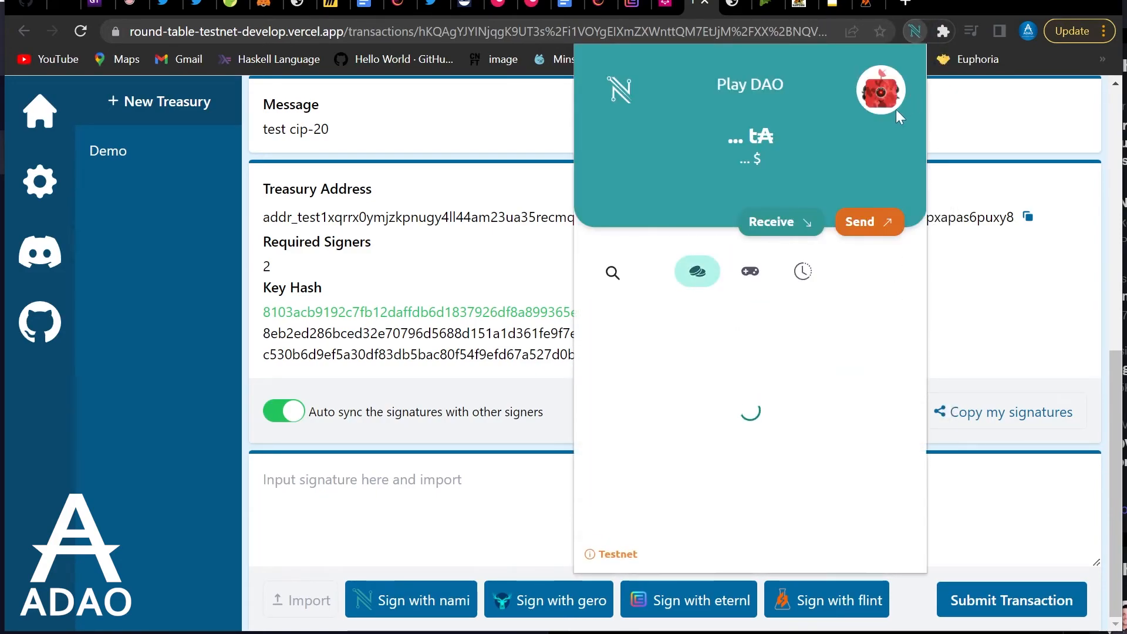
left_click(880, 93)
left_click(826, 186)
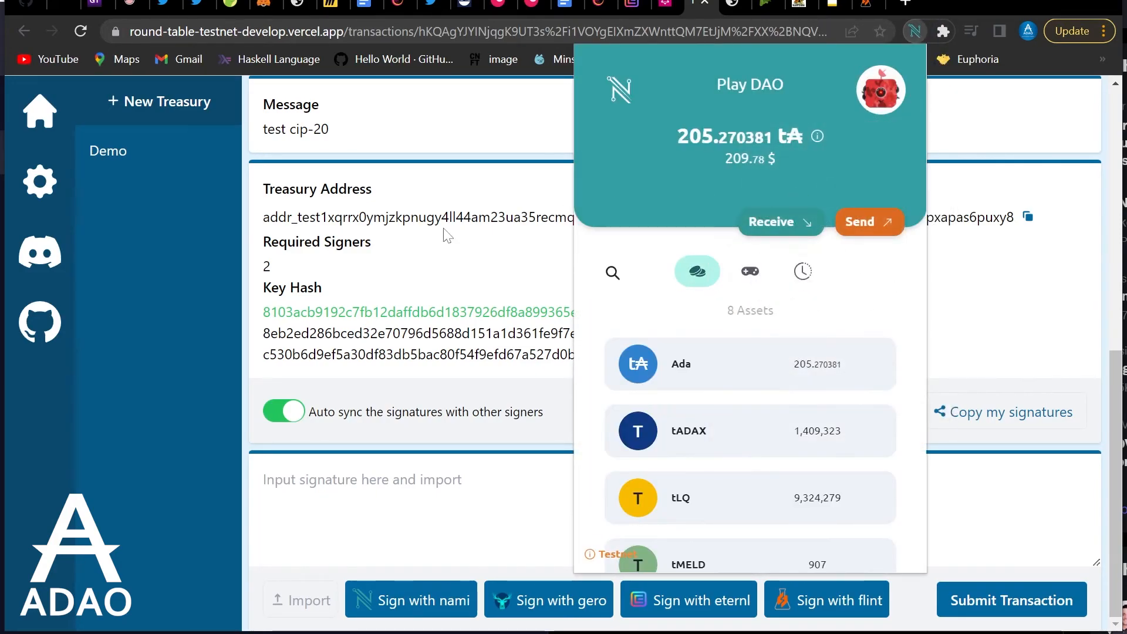
left_click(457, 260)
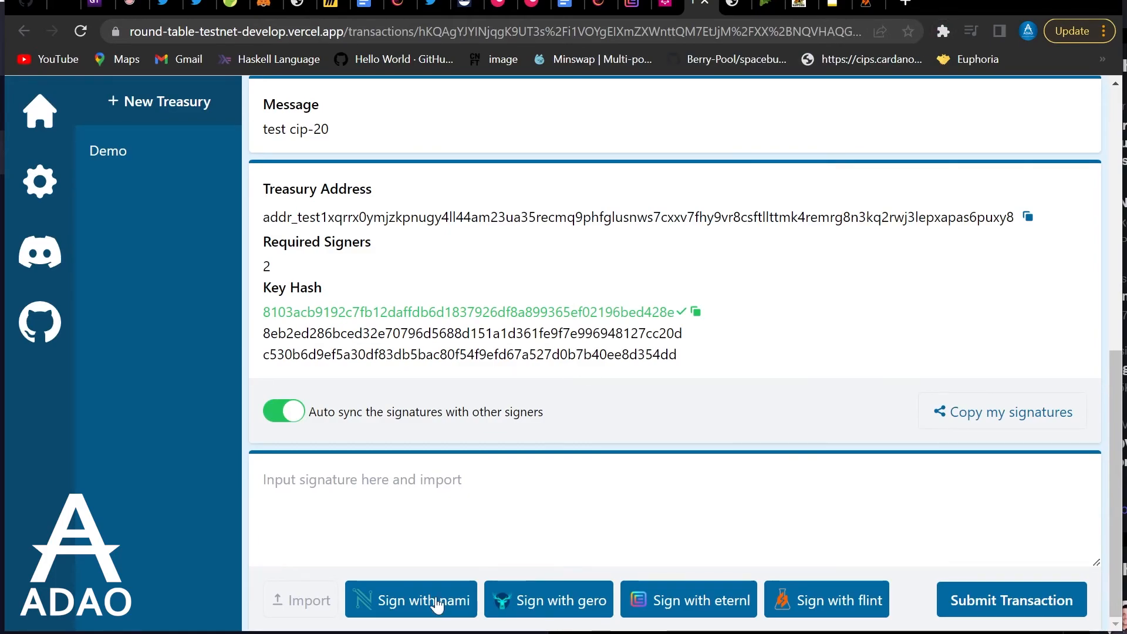
Sign the transaction as CNFT Nami with the wallet password, meeting 2 required signatures
left_click(437, 604)
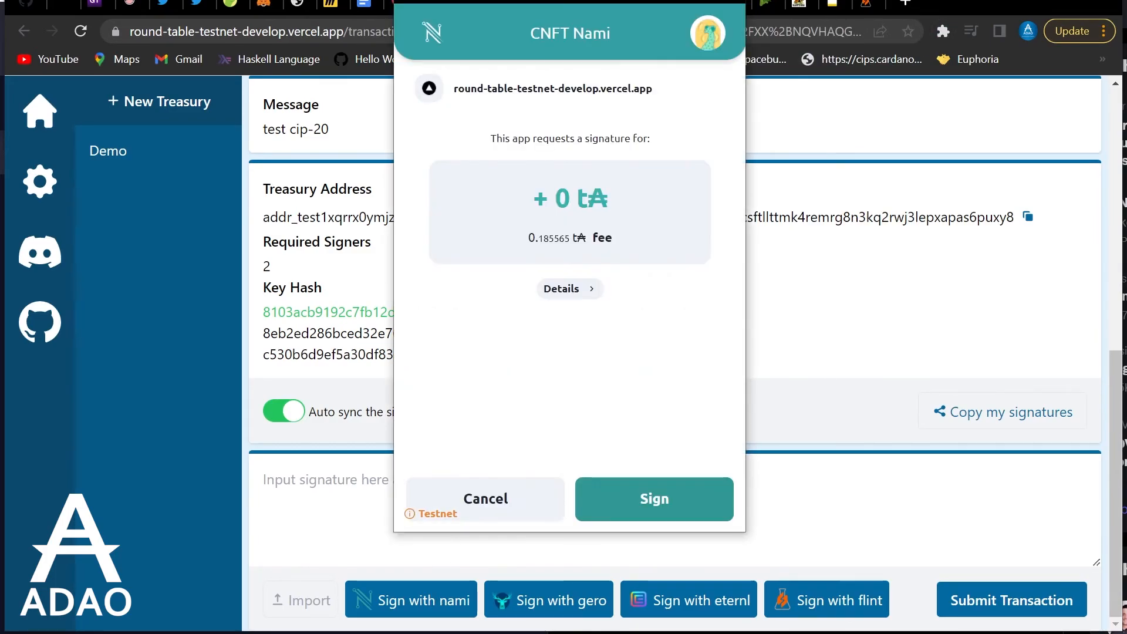
left_click(637, 498)
type("••••")
key("Return")
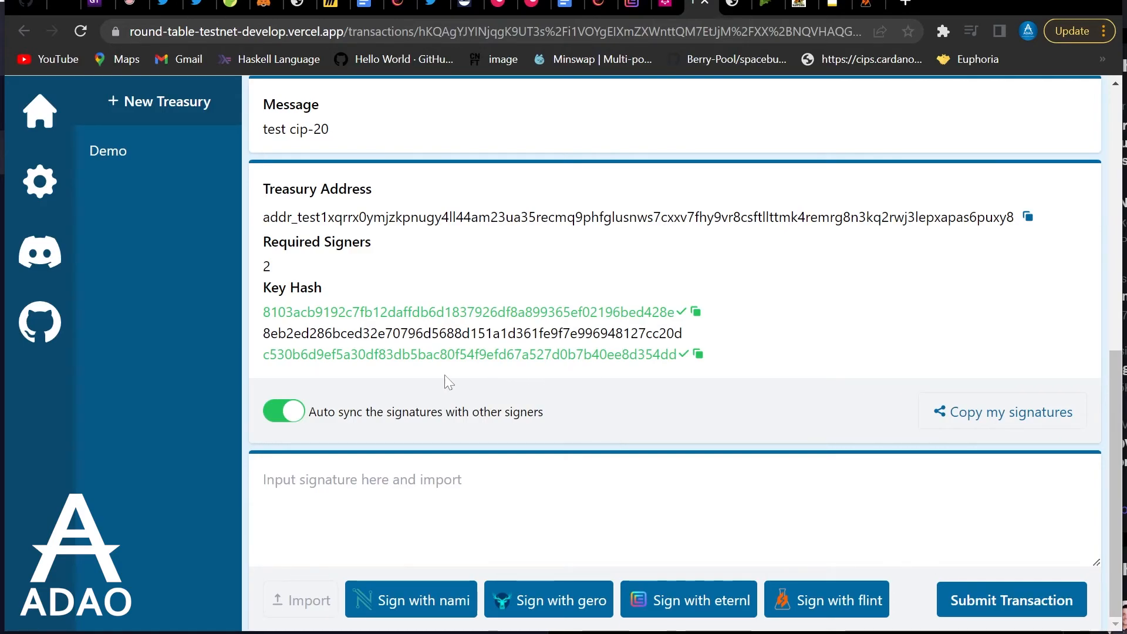
scroll(622, 297, "up", 2)
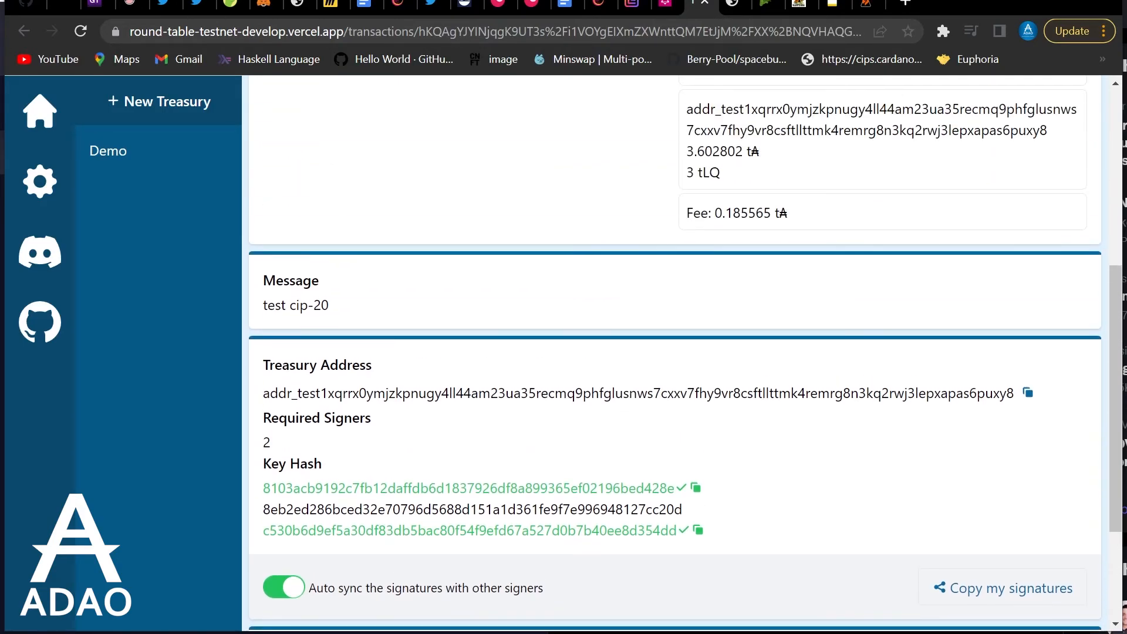
scroll(915, 430, "down", 2)
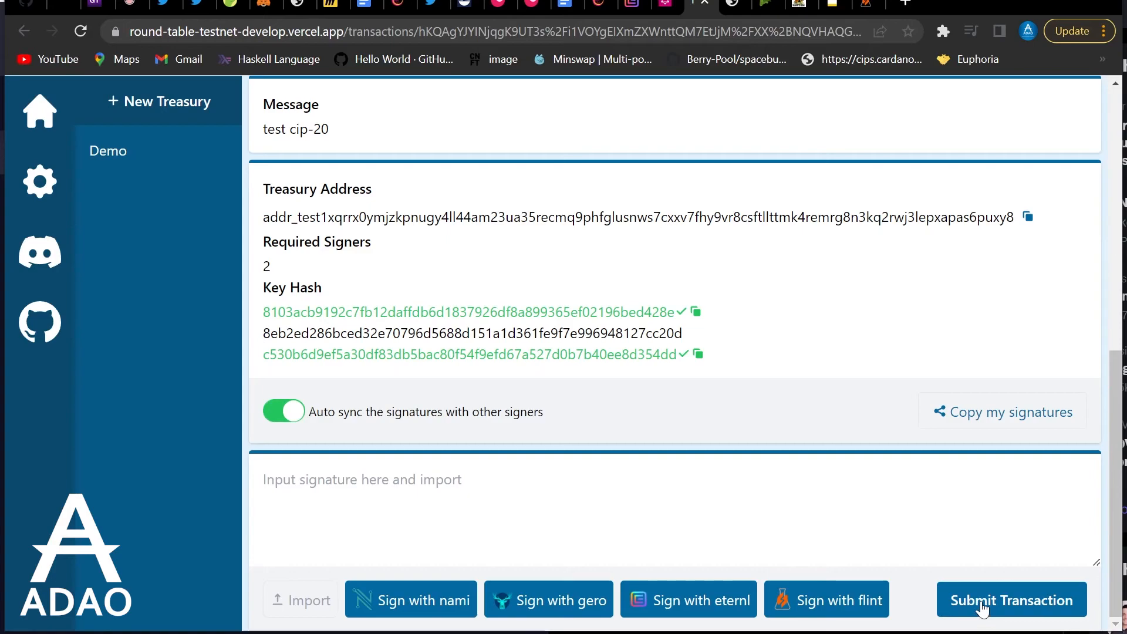
Submit the two-signature Demo transaction (1.000000 tA, 0.185565 tA fee) to testnet and review its transaction hash
left_click(983, 608)
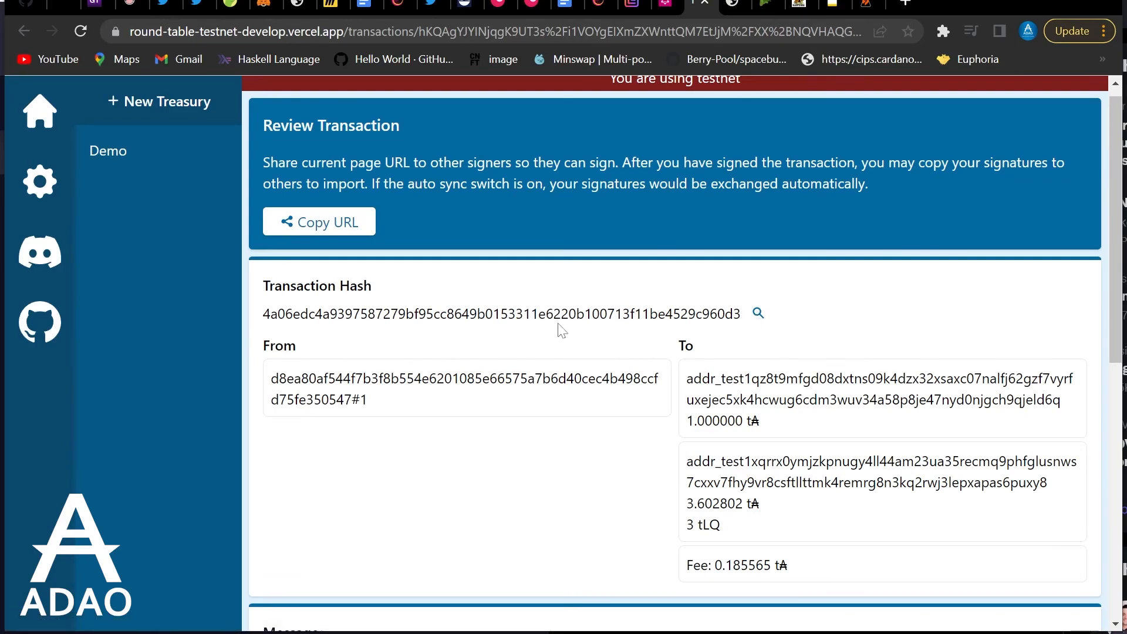
left_click_drag(744, 316, 258, 317)
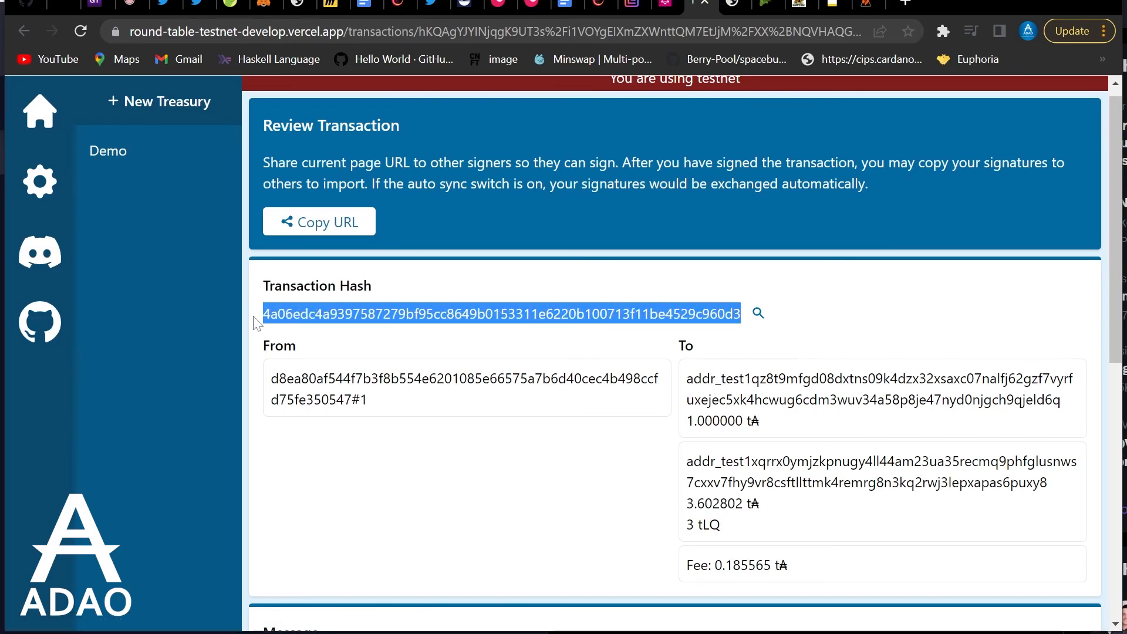
left_click(526, 492)
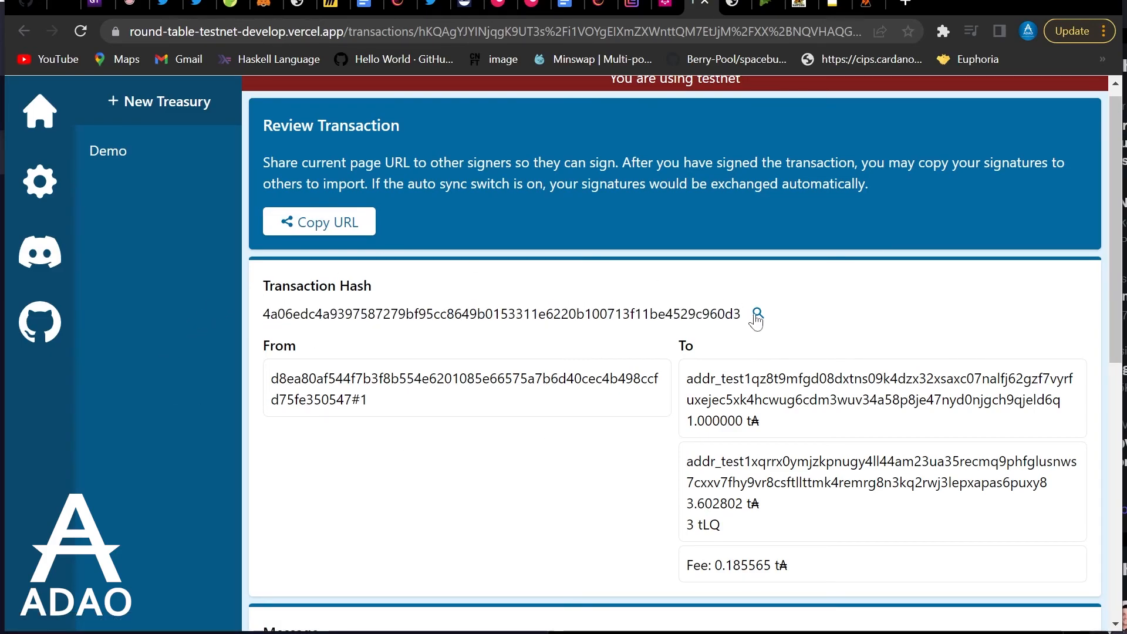
scroll(645, 323, "down", 4)
scroll(520, 347, "up", 1)
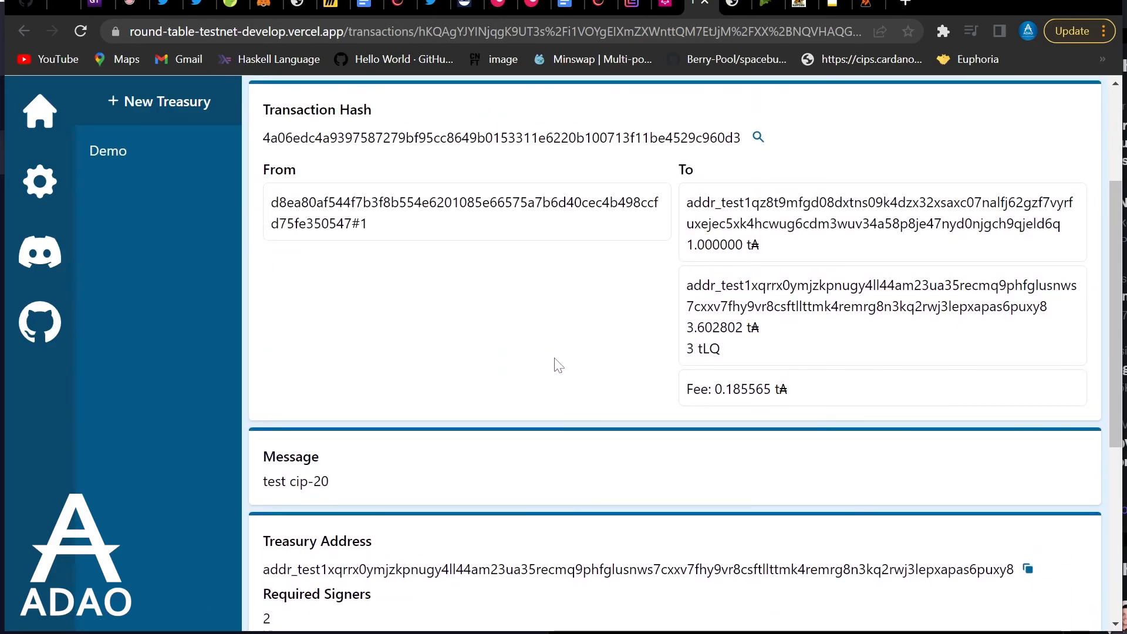
scroll(547, 355, "down", 5)
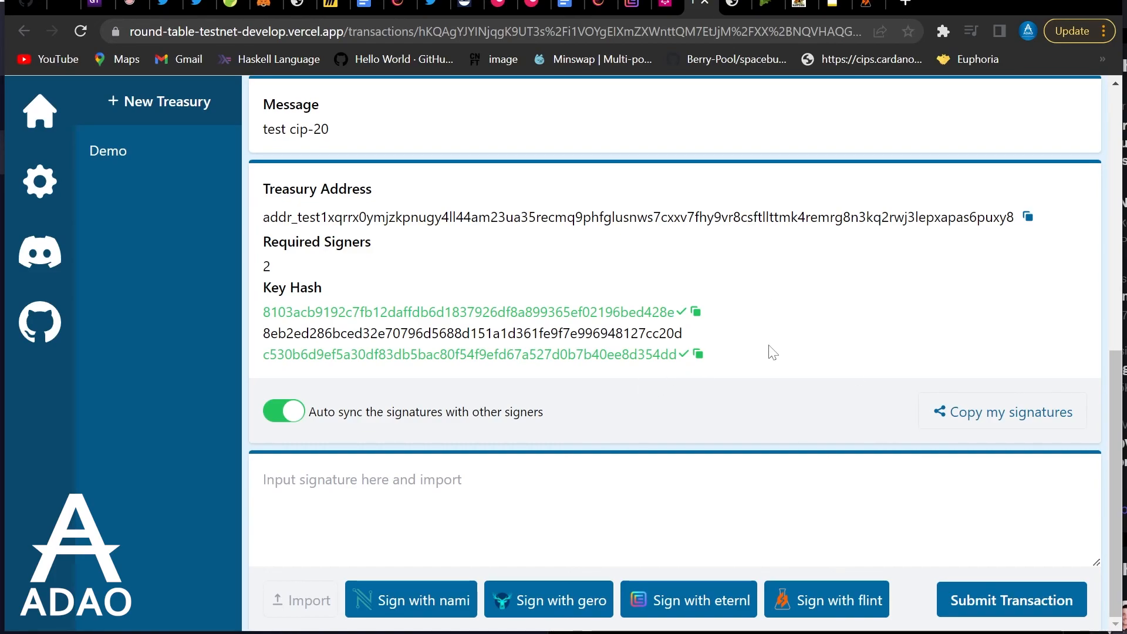
scroll(631, 278, "up", 8)
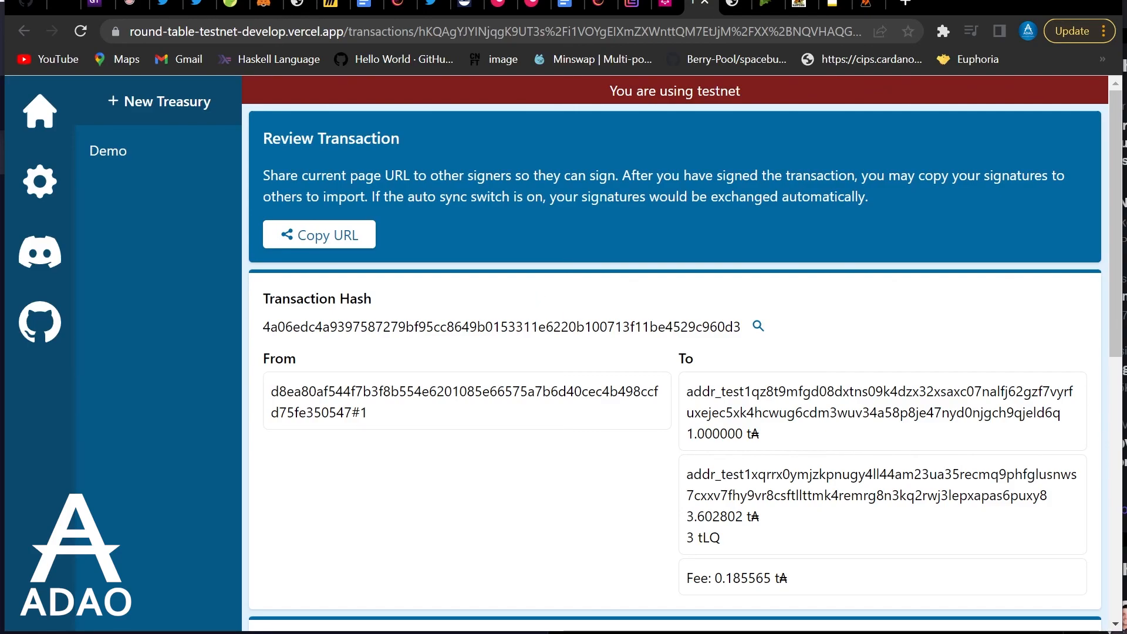
scroll(578, 320, "down", 9)
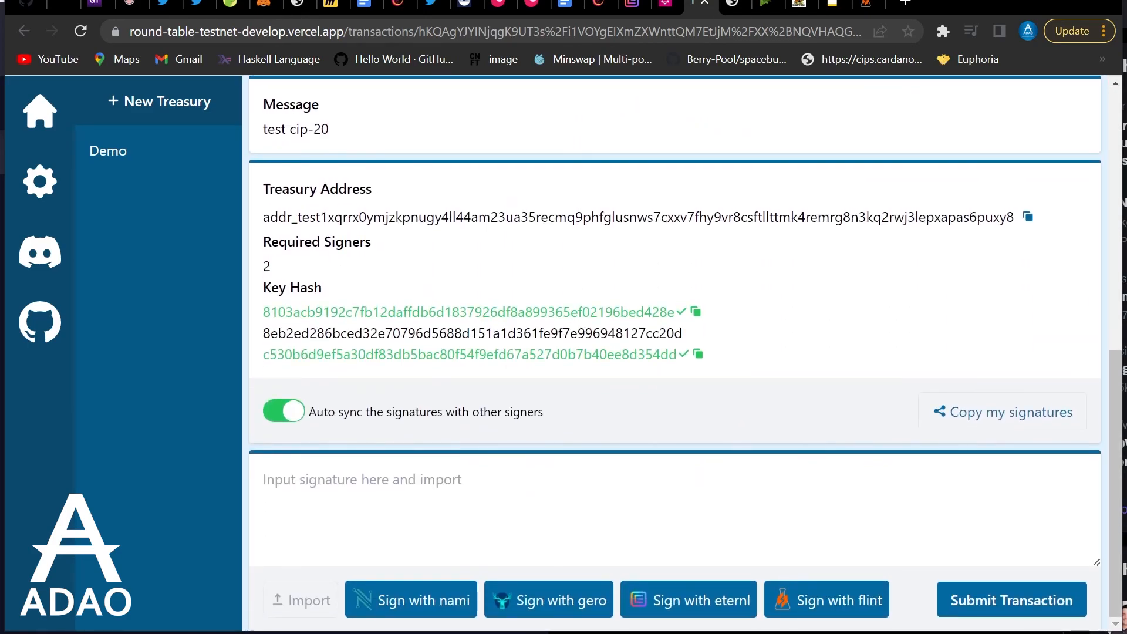
scroll(572, 335, "up", 5)
scroll(675, 352, "up", 4)
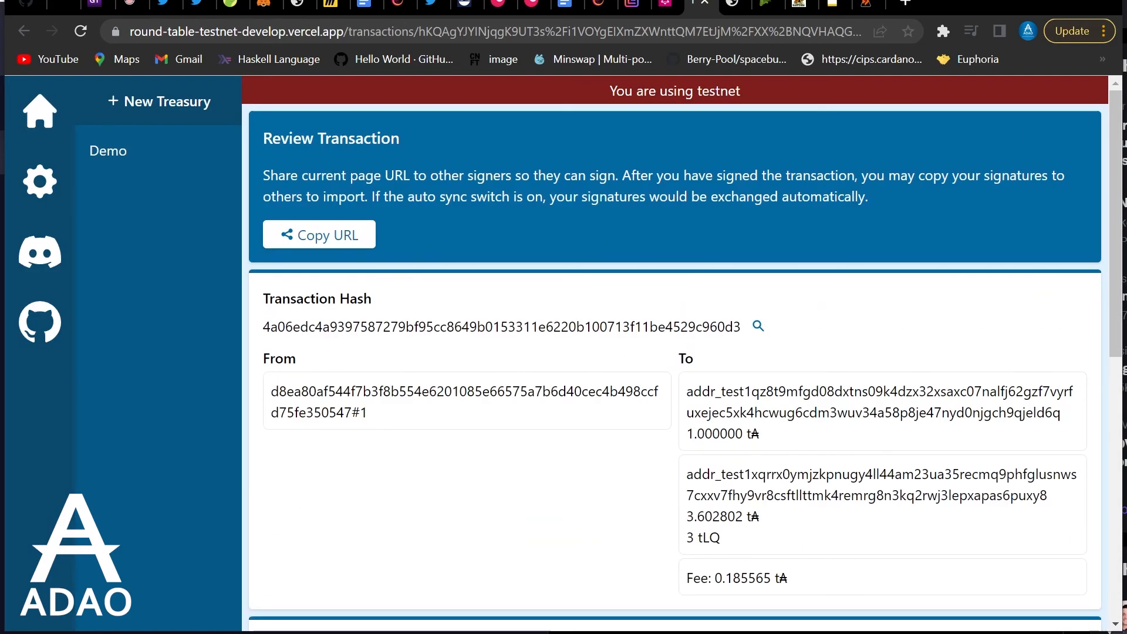